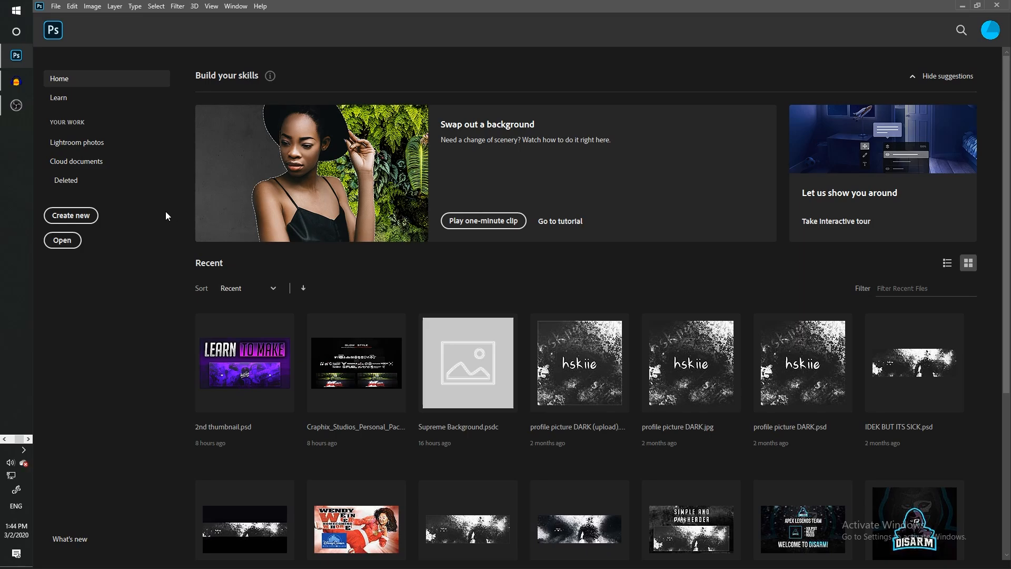
Step: Create a new document 1280 by 720 pixels at 300 pixels/inch in RGB color with transparent background contents
{"action": "left_click", "coordinate": [70, 215]}
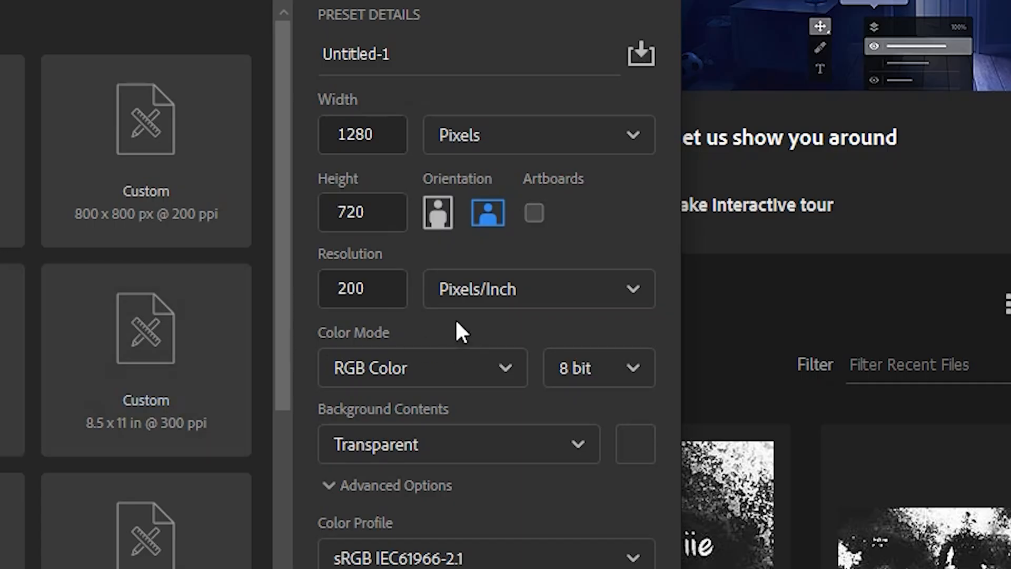
{"action": "left_click_drag", "start_coordinate": [338, 288], "coordinate": [376, 287]}
{"action": "type", "text": "300"}
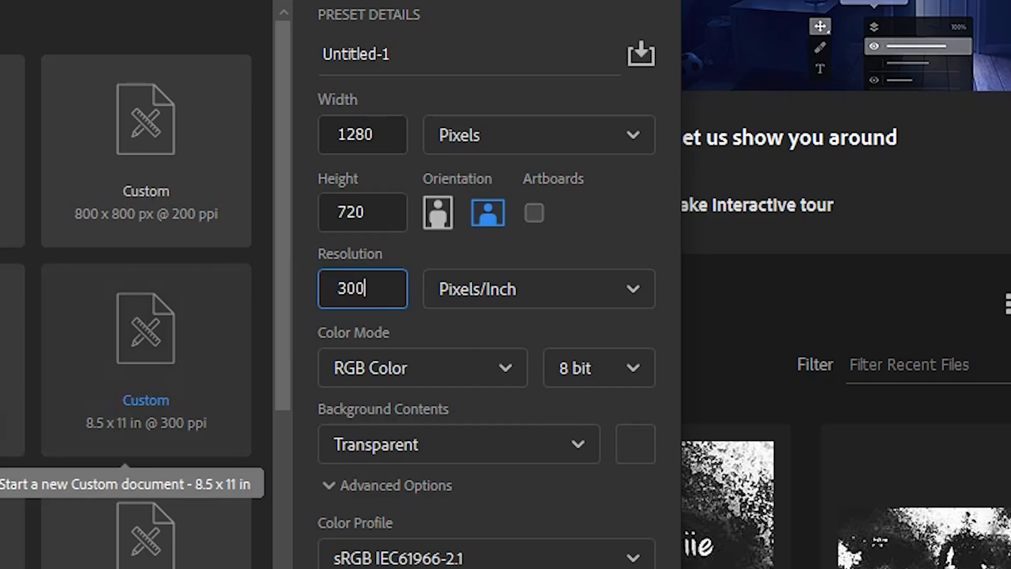
{"action": "left_click", "coordinate": [488, 339]}
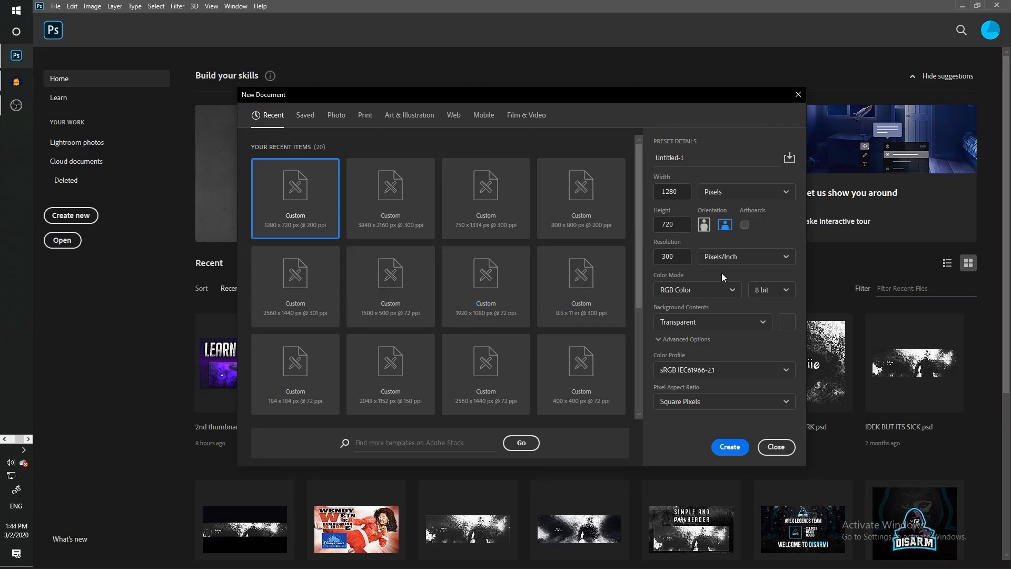
{"action": "left_click", "coordinate": [729, 447]}
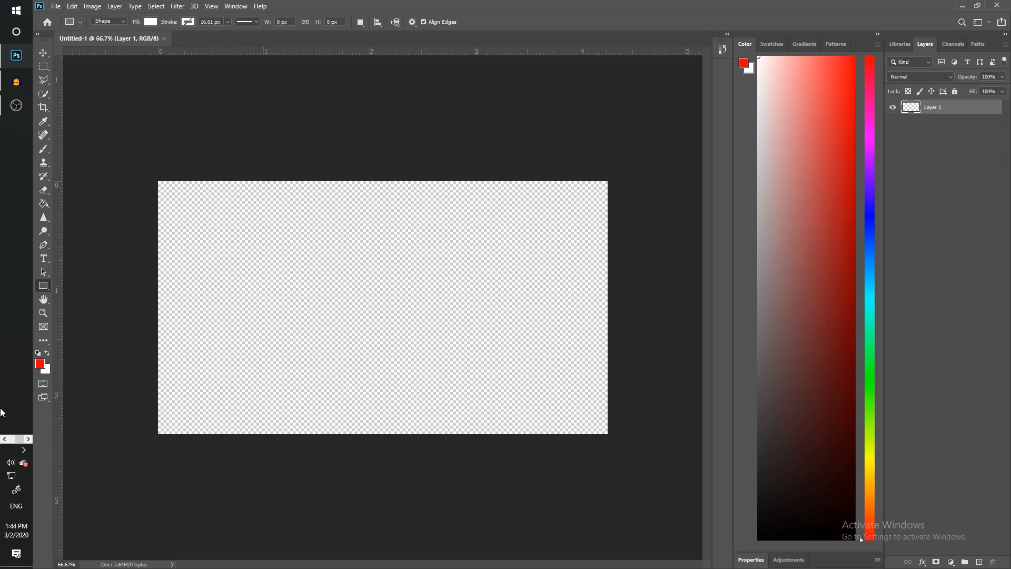
Step: Place the overwatch-maps image so it fills the canvas and add an empty layer beneath it
{"action": "left_click", "coordinate": [4, 439]}
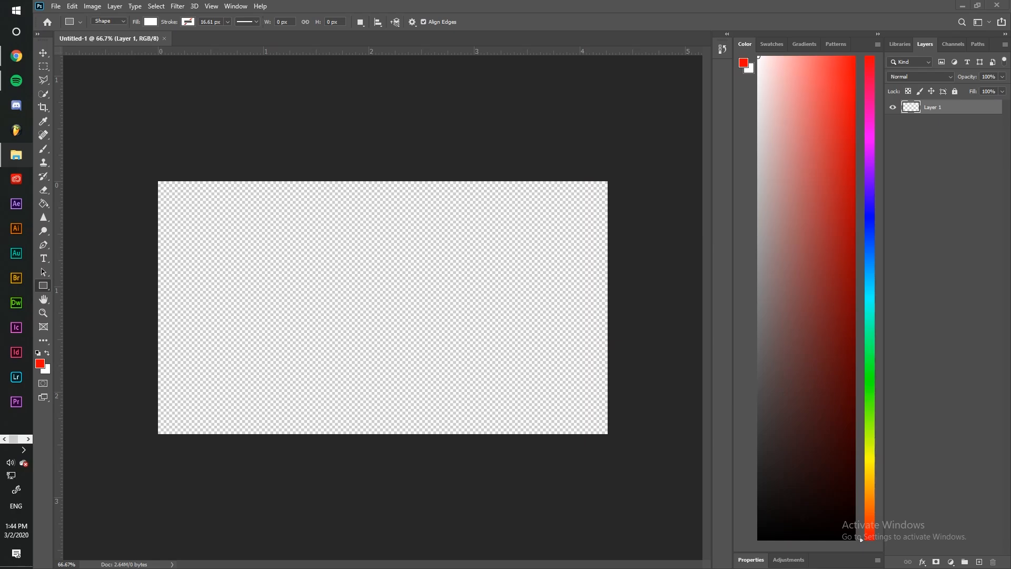
{"action": "left_click_drag", "start_coordinate": [674, 290], "coordinate": [387, 320]}
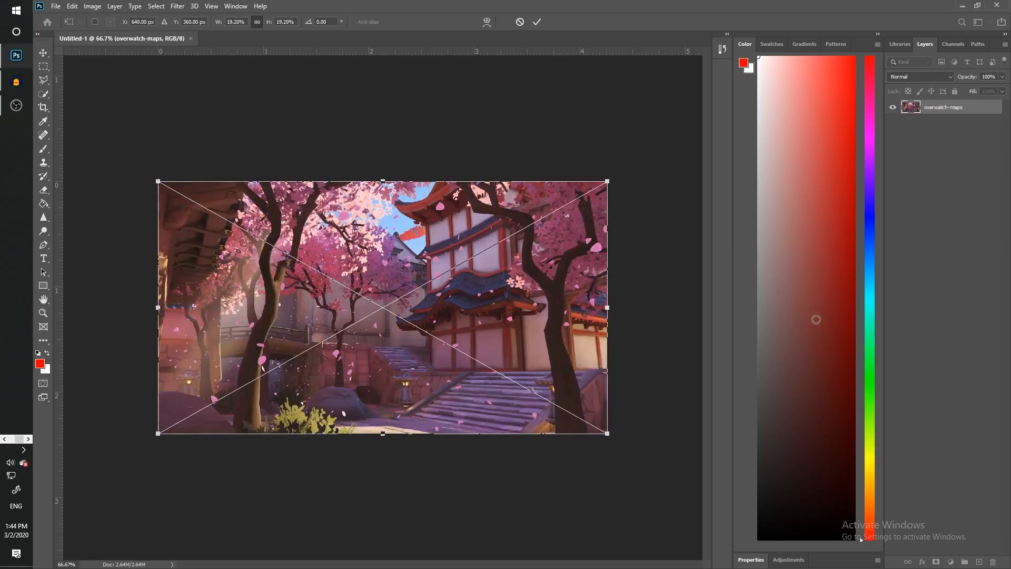
{"action": "key", "text": "Return"}
{"action": "left_click", "coordinate": [979, 562]}
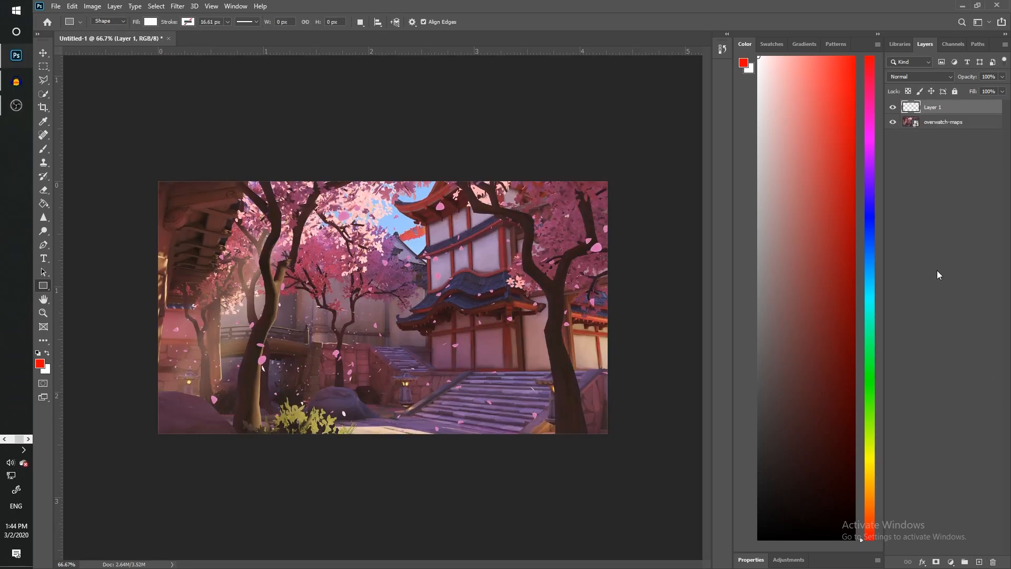
{"action": "left_click_drag", "start_coordinate": [948, 108], "coordinate": [948, 132]}
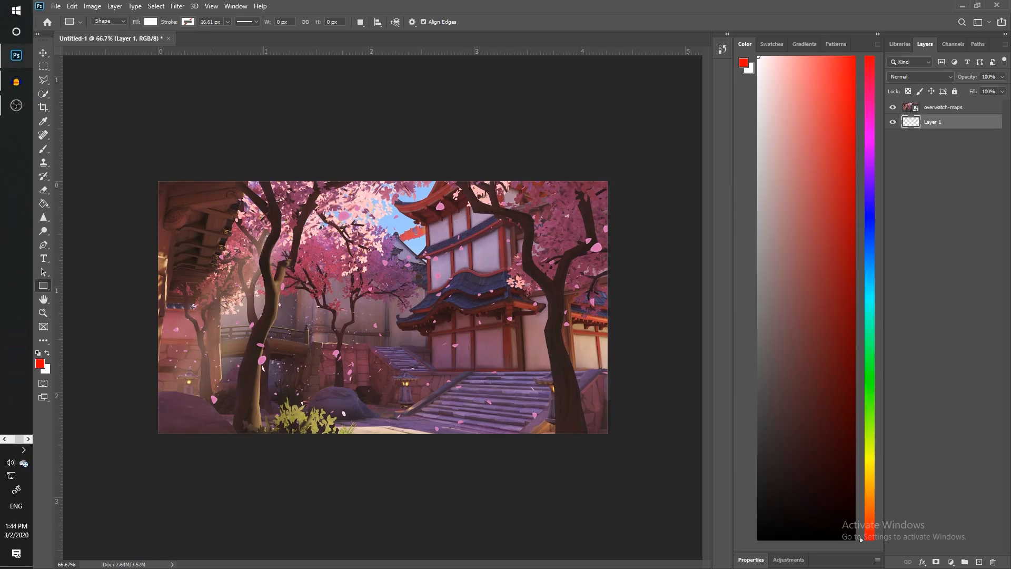
Step: Add a Gradient Map adjustment layer above the overwatch-maps layer
{"action": "left_click", "coordinate": [945, 108]}
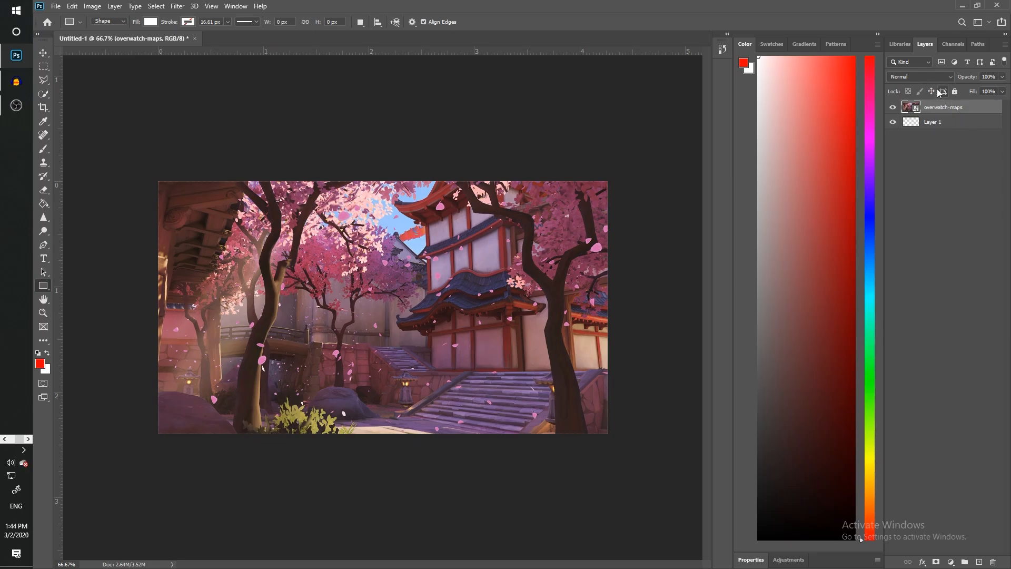
{"action": "left_click", "coordinate": [951, 562]}
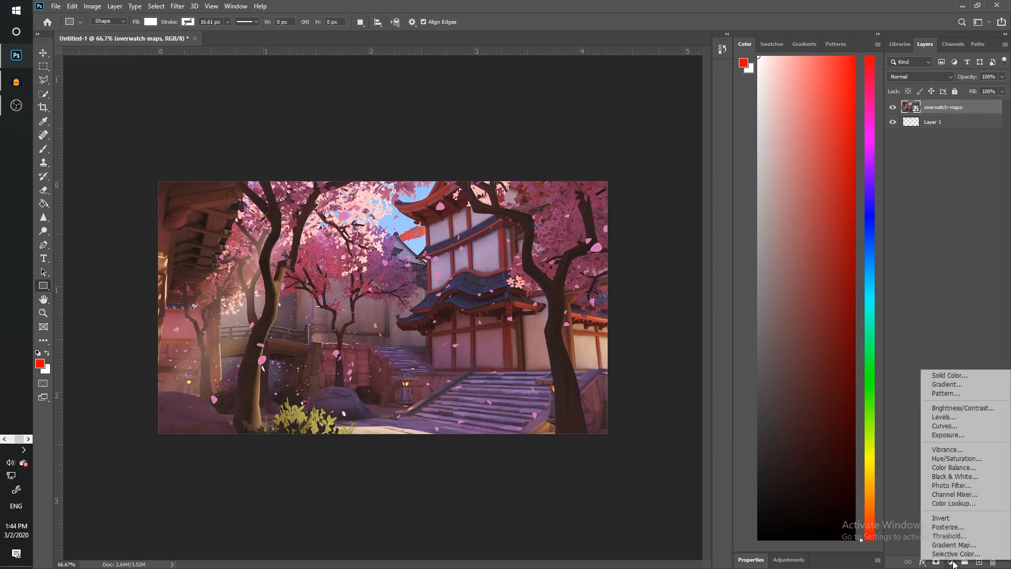
{"action": "left_click", "coordinate": [952, 546]}
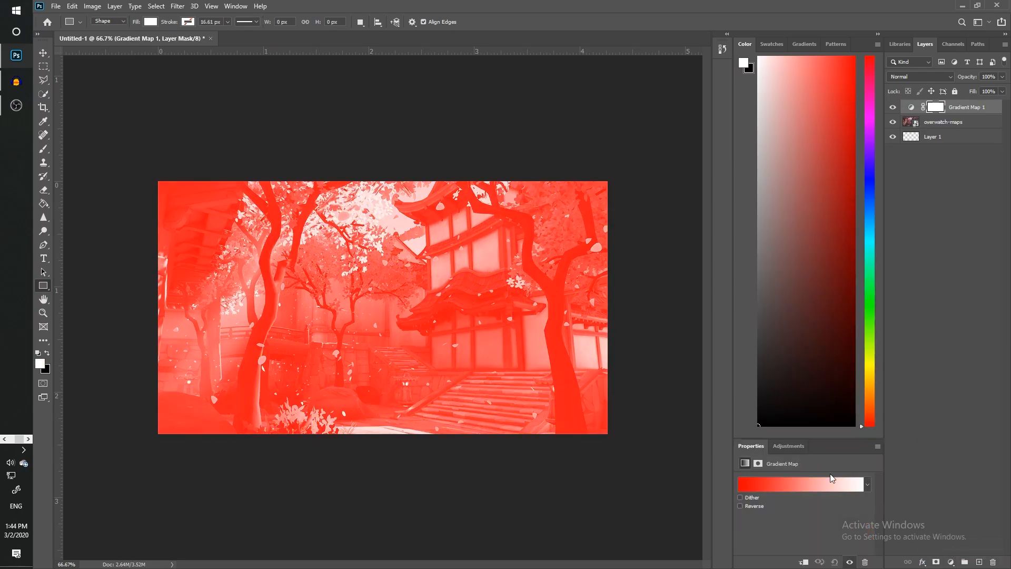
Step: Edit the gradient map's gradient and set its starting color stop, at location 1%, to color 202233
{"action": "left_click", "coordinate": [867, 485]}
{"action": "left_click", "coordinate": [784, 480]}
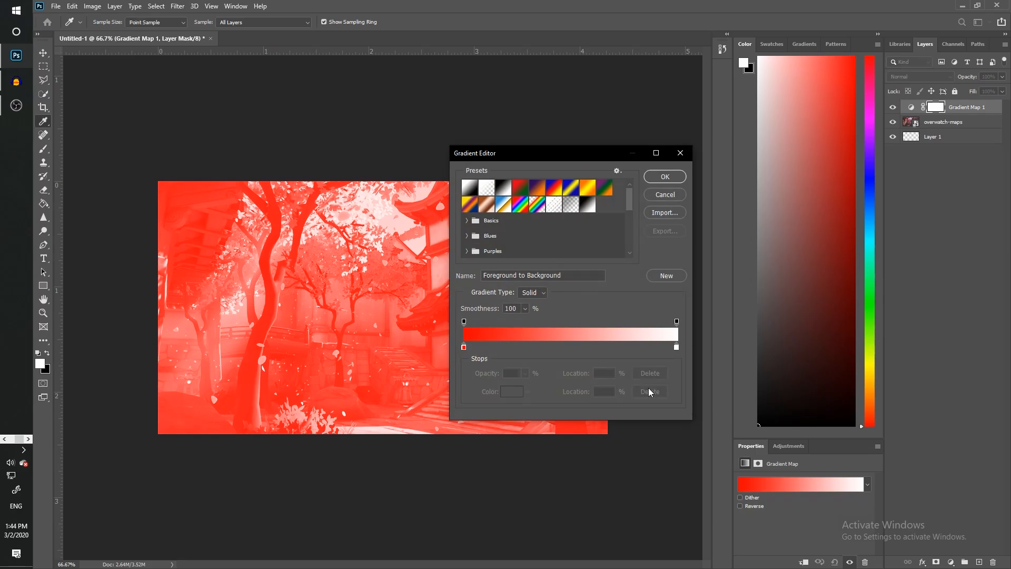
{"action": "left_click_drag", "start_coordinate": [677, 349], "coordinate": [524, 338]}
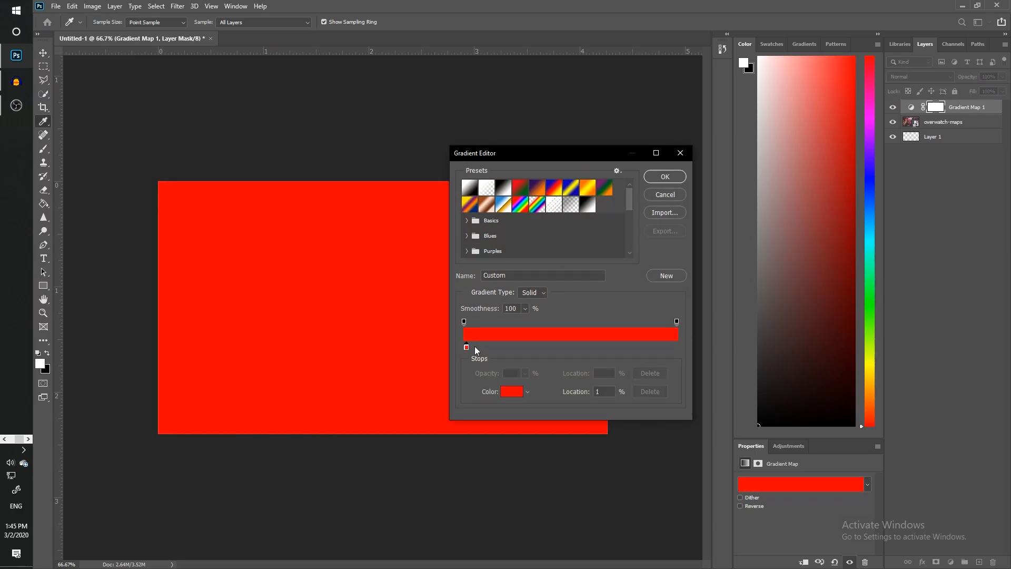
{"action": "left_click_drag", "start_coordinate": [463, 347], "coordinate": [690, 345]}
{"action": "left_click", "coordinate": [466, 347]}
{"action": "left_click_drag", "start_coordinate": [1010, 258], "coordinate": [779, 152]}
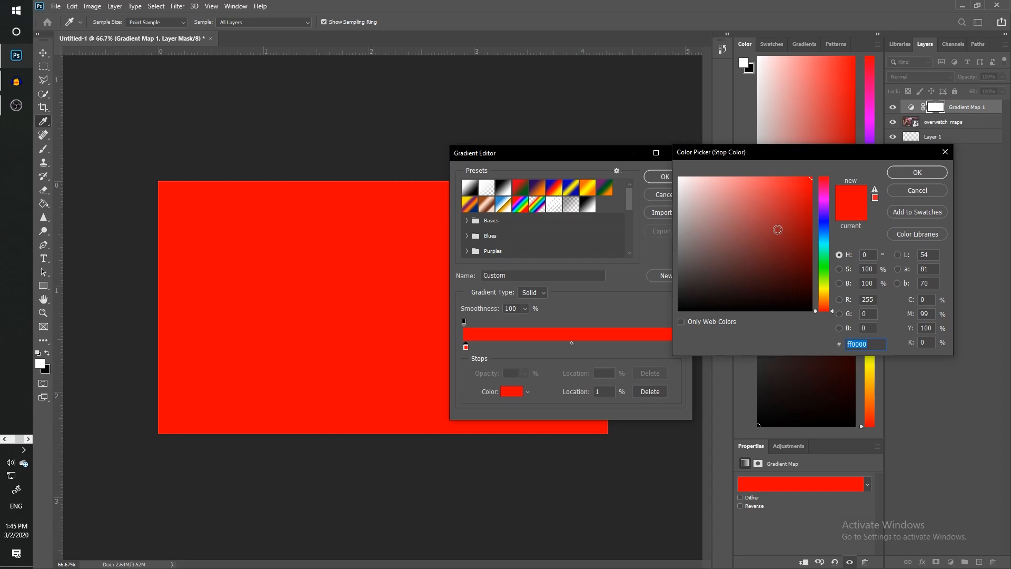
{"action": "type", "text": "20"}
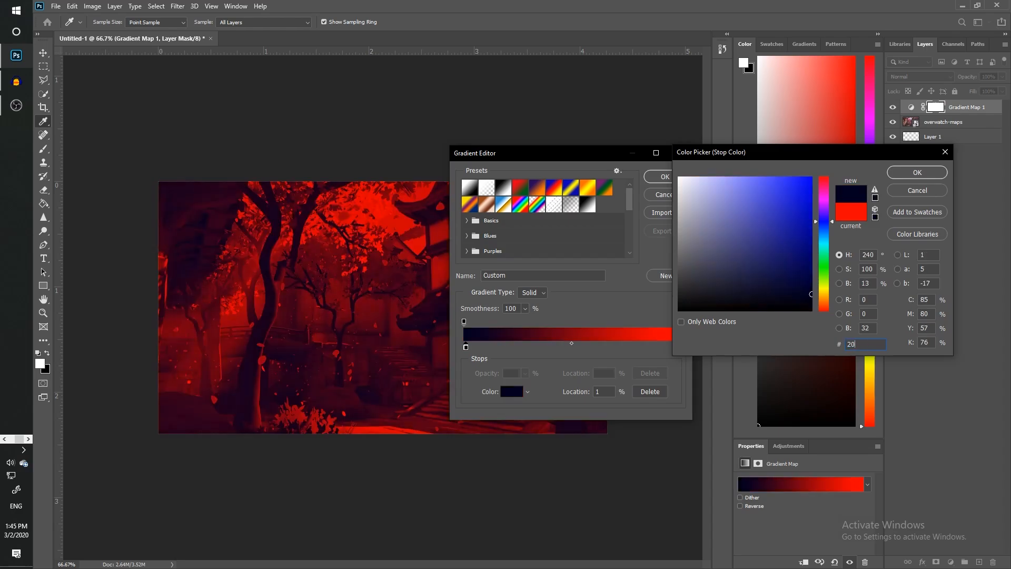
{"action": "type", "text": "2233"}
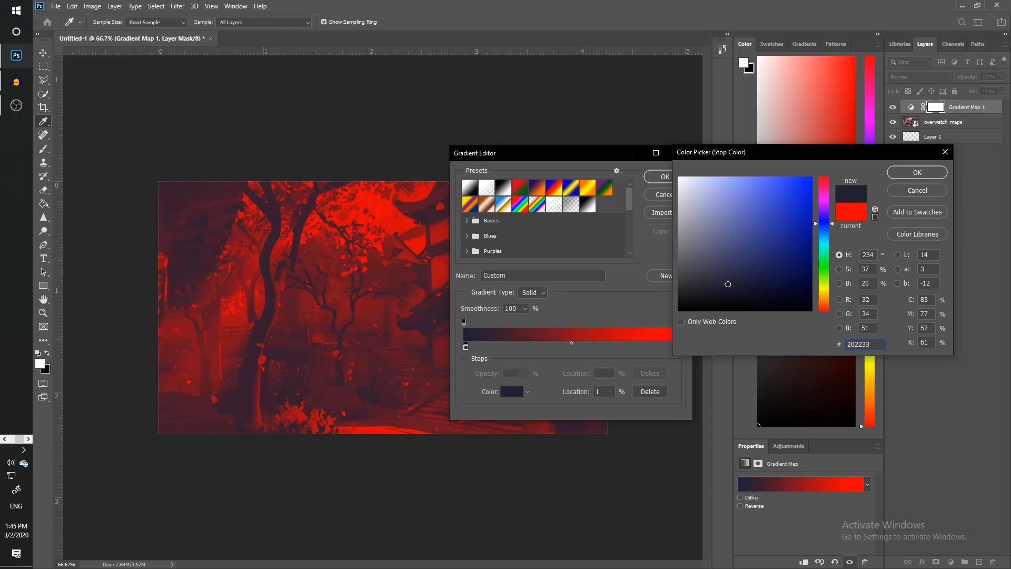
{"action": "key", "text": "Return"}
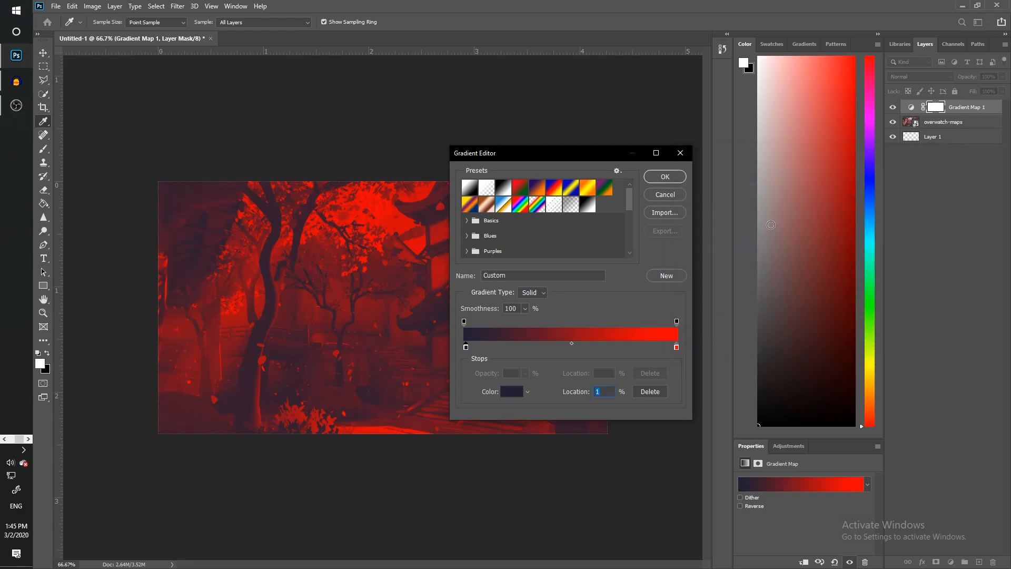
Step: Set the gradient's end color stop, at location 100%, to the teal 008d6d
{"action": "double_click", "coordinate": [676, 348]}
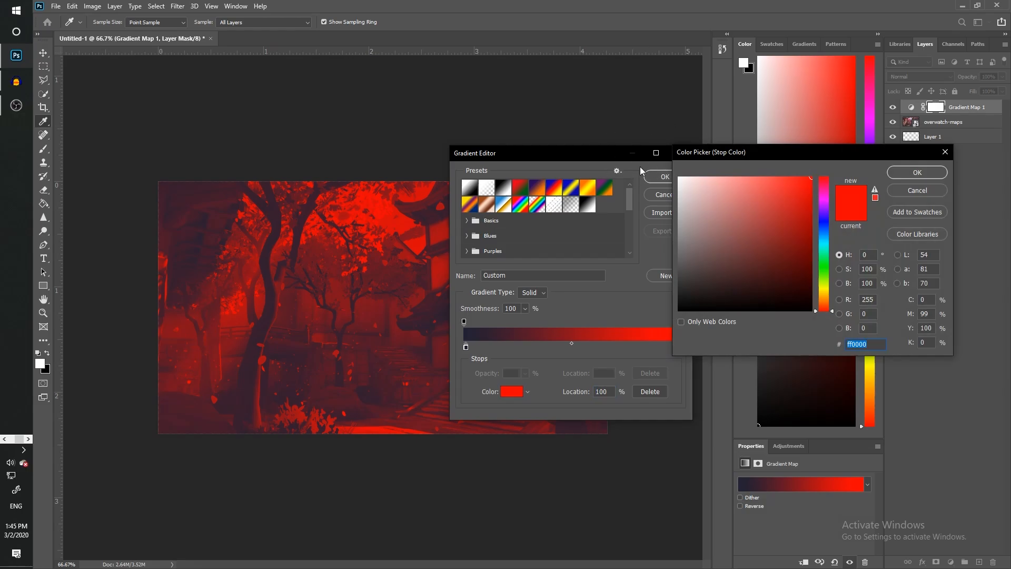
{"action": "key", "text": "Return"}
{"action": "left_click_drag", "start_coordinate": [601, 155], "coordinate": [806, 192]}
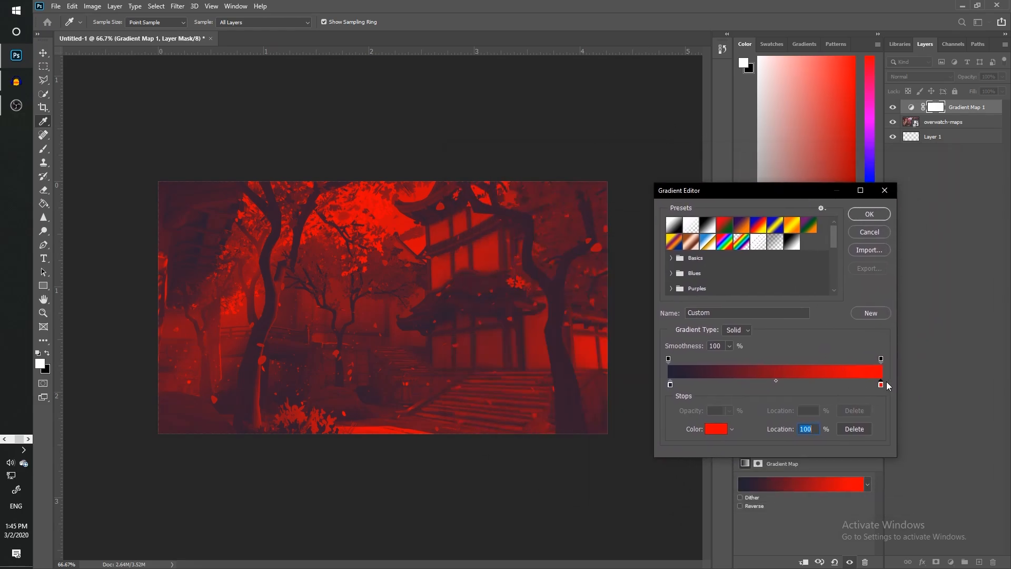
{"action": "left_click_drag", "start_coordinate": [882, 385], "coordinate": [881, 386]}
{"action": "double_click", "coordinate": [881, 386]}
{"action": "left_click_drag", "start_coordinate": [796, 258], "coordinate": [825, 249]}
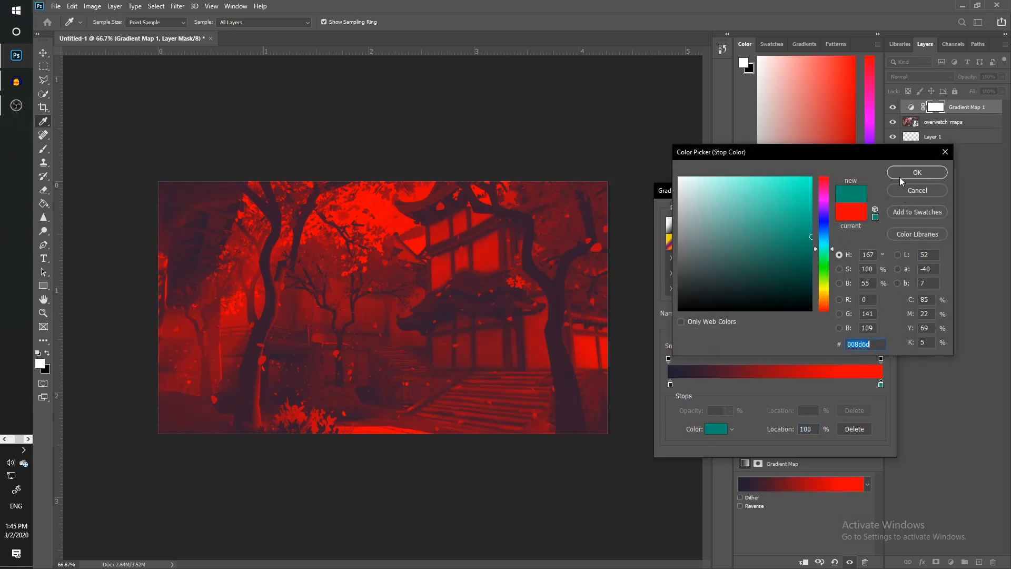
{"action": "left_click", "coordinate": [927, 176]}
Step: Set the gradient's end color stop to the blue 00148d, apply the gradient, and clip the gradient map to the overwatch-maps layer
{"action": "left_click_drag", "start_coordinate": [881, 385], "coordinate": [858, 421]}
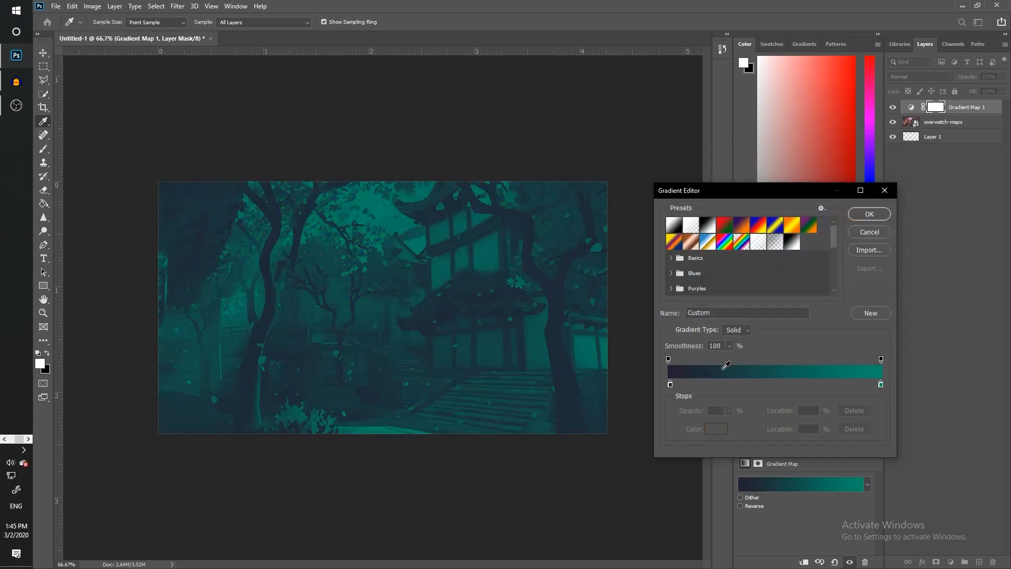
{"action": "left_click", "coordinate": [880, 385]}
{"action": "double_click", "coordinate": [881, 386]}
{"action": "left_click_drag", "start_coordinate": [824, 246], "coordinate": [828, 225]}
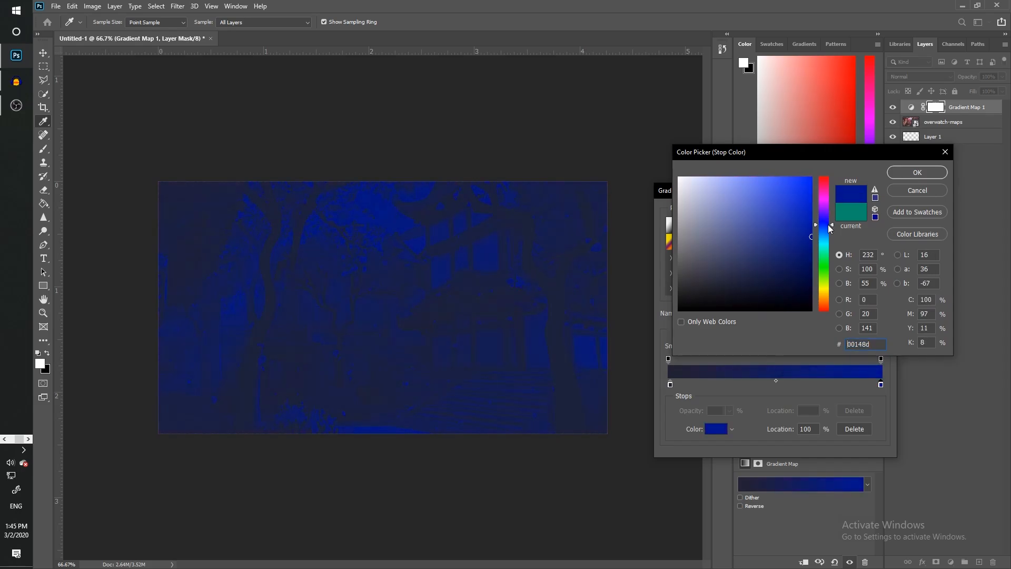
{"action": "left_click", "coordinate": [917, 174]}
{"action": "left_click", "coordinate": [861, 217]}
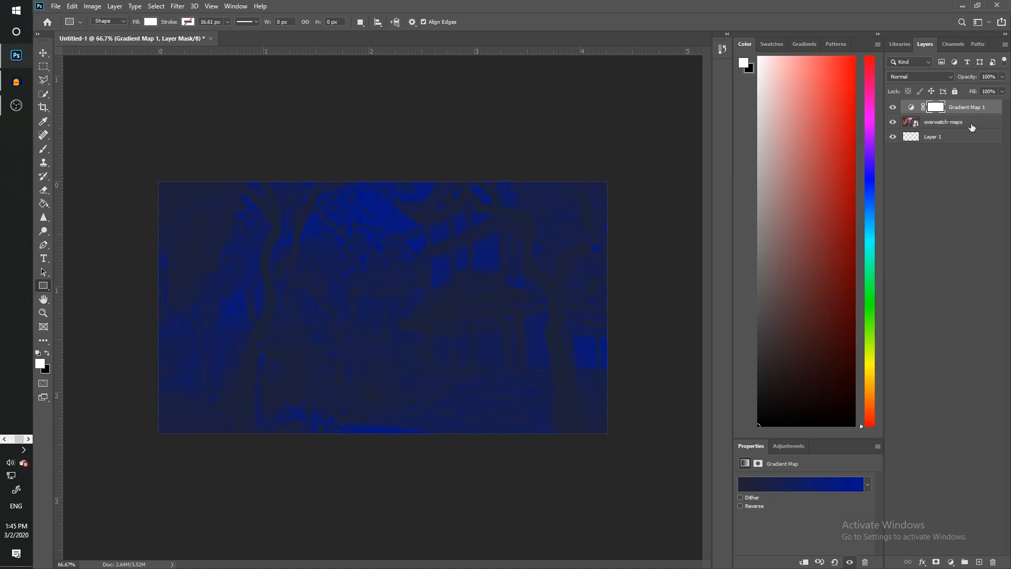
{"action": "left_click", "coordinate": [955, 111], "text": "alt"}
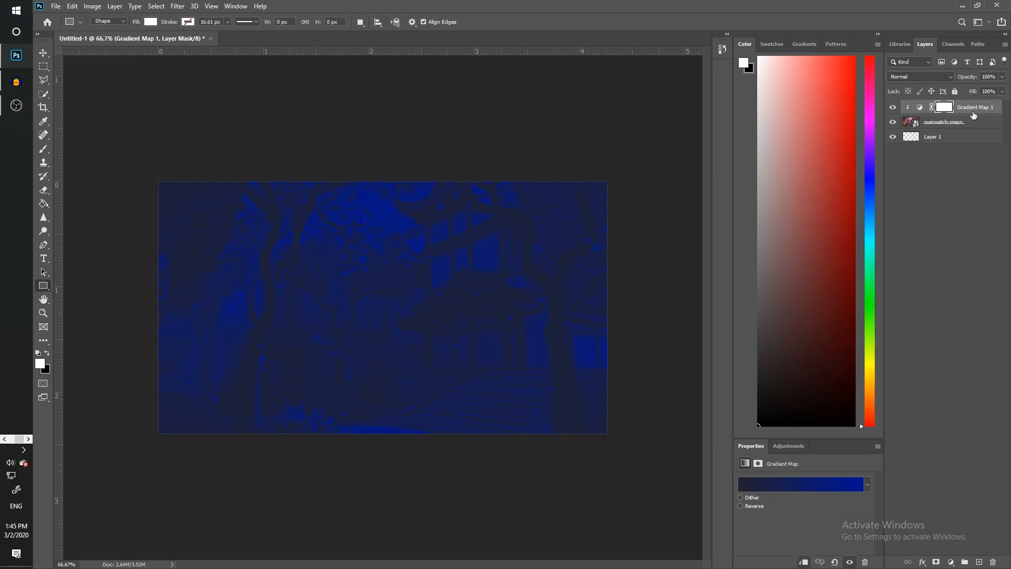
Step: Apply a Gaussian Blur with a radius of 3.5 pixels to the overwatch-maps layer
{"action": "left_click", "coordinate": [943, 126]}
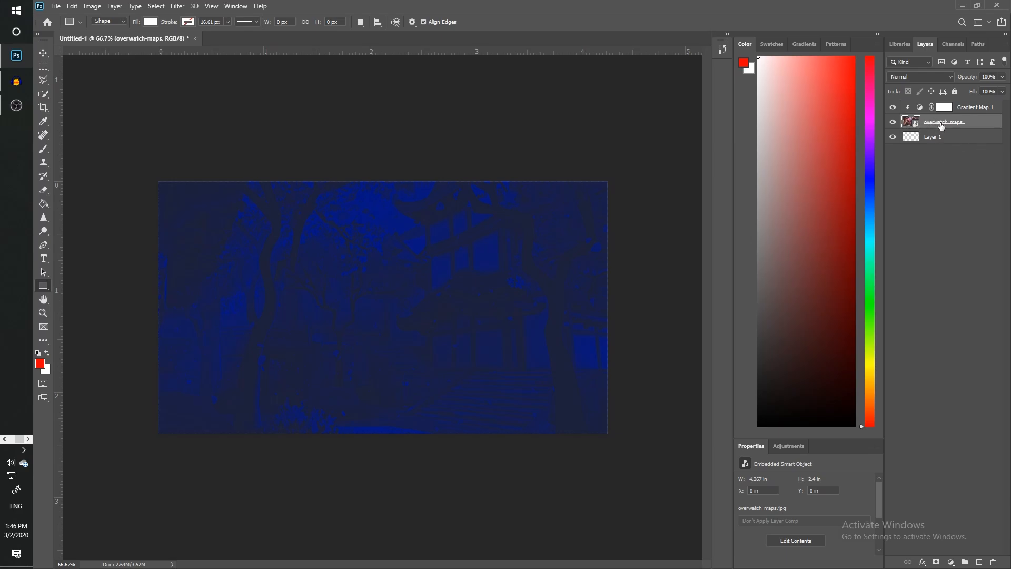
{"action": "left_click", "coordinate": [178, 7]}
{"action": "mouse_move", "coordinate": [197, 124]}
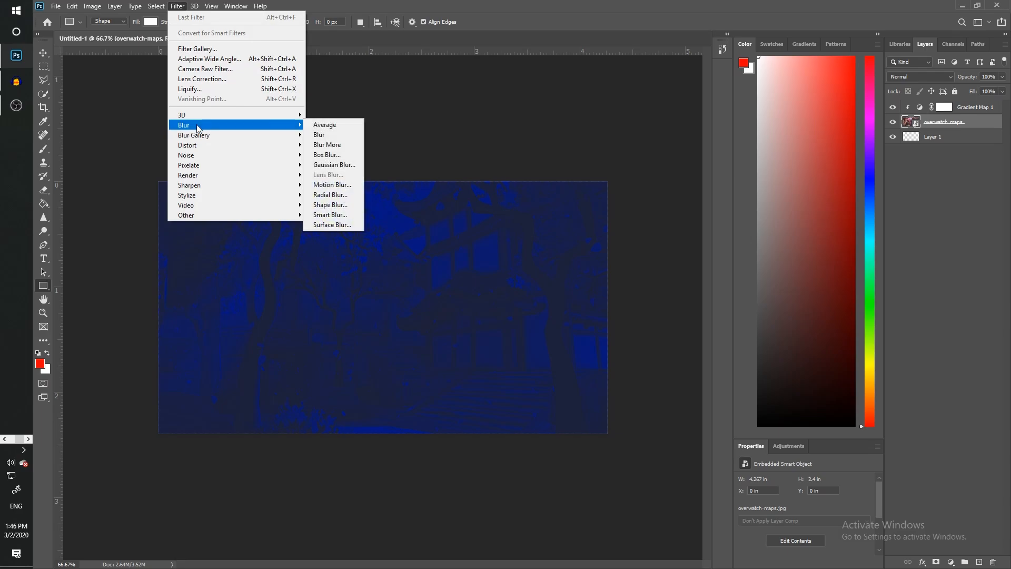
{"action": "left_click", "coordinate": [332, 164]}
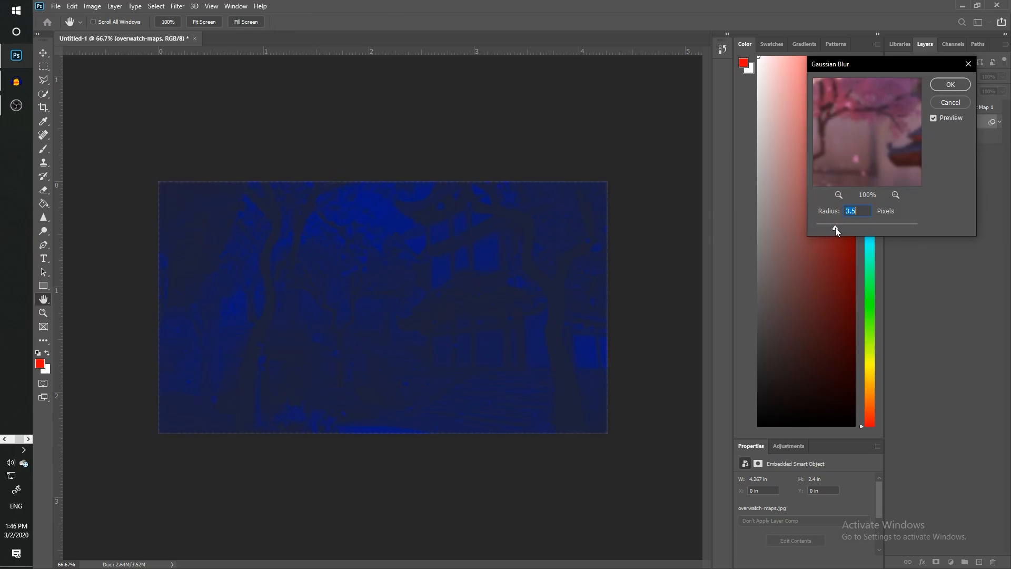
{"action": "left_click", "coordinate": [953, 85]}
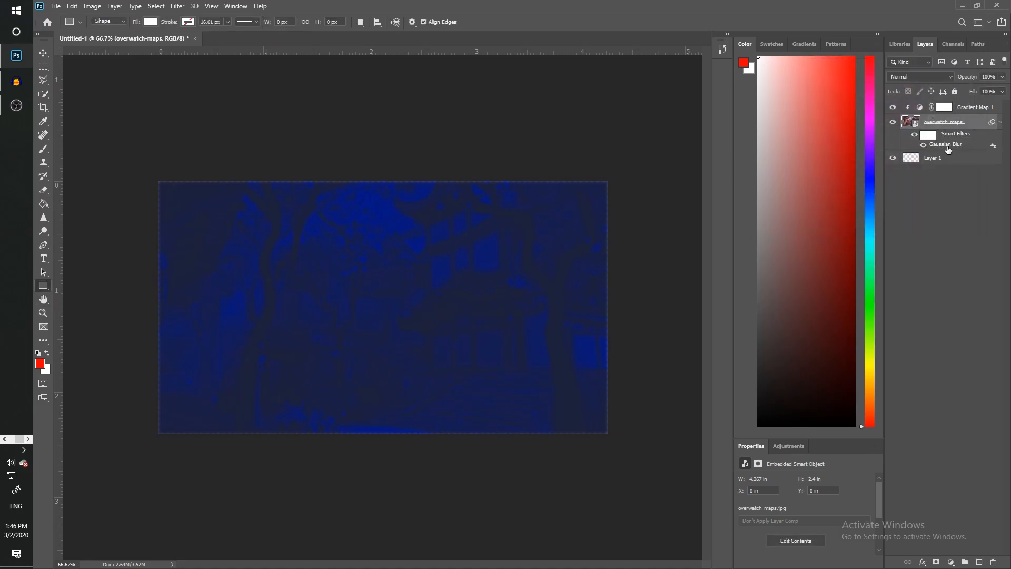
{"action": "left_click", "coordinate": [971, 110]}
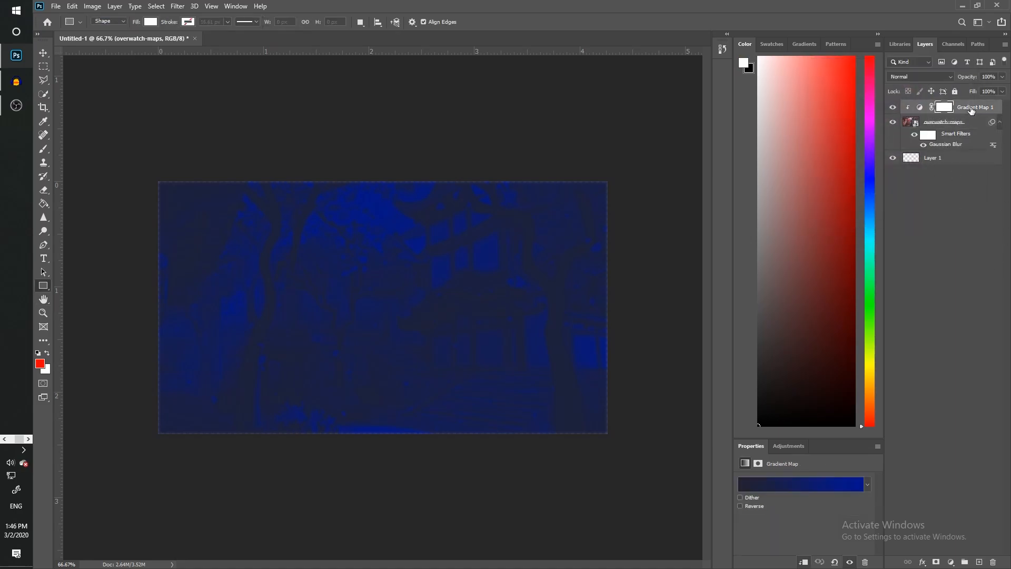
{"action": "left_click", "coordinate": [960, 127]}
{"action": "left_click", "coordinate": [965, 112]}
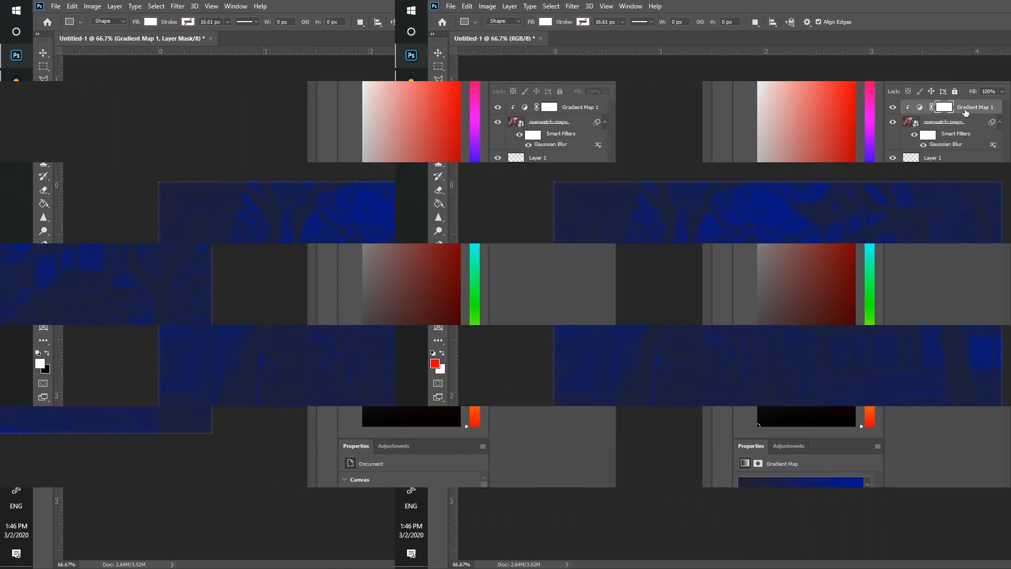
Step: Add a new layer above the gradient map and place the text "Learn To Make" on the canvas
{"action": "left_click", "coordinate": [903, 247]}
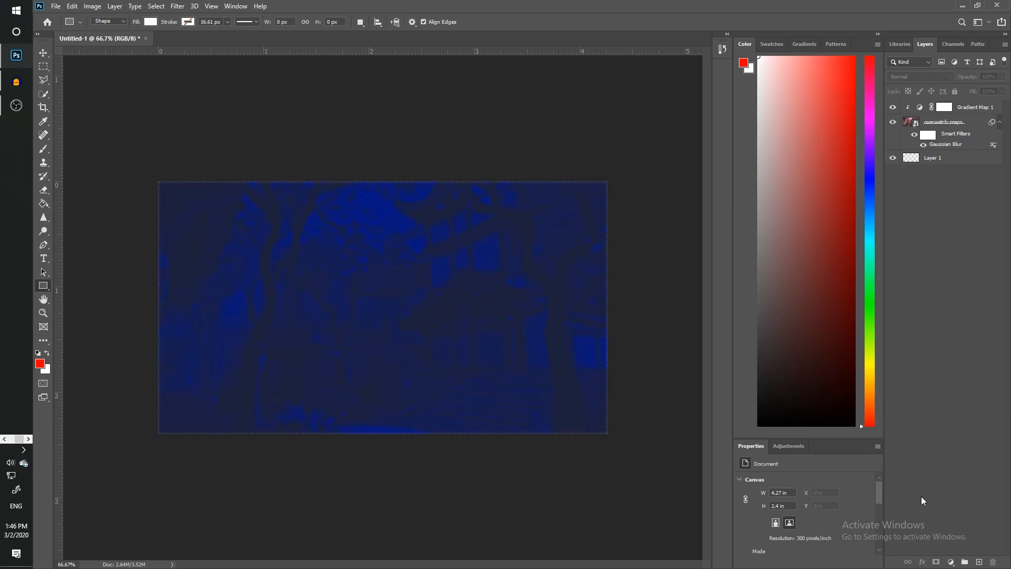
{"action": "left_click", "coordinate": [978, 562]}
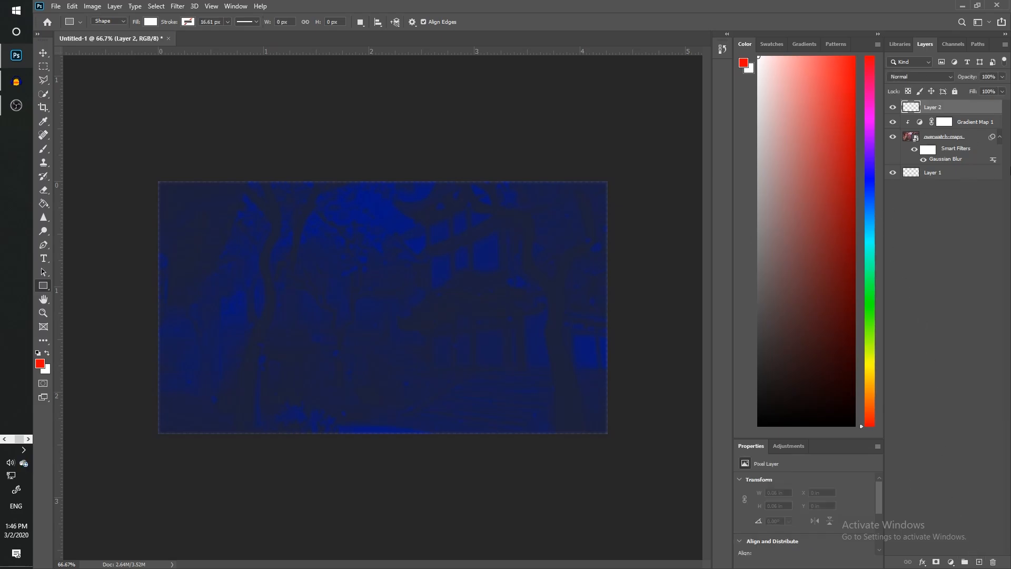
{"action": "left_click", "coordinate": [44, 258]}
{"action": "left_click_drag", "start_coordinate": [44, 258], "coordinate": [102, 256]}
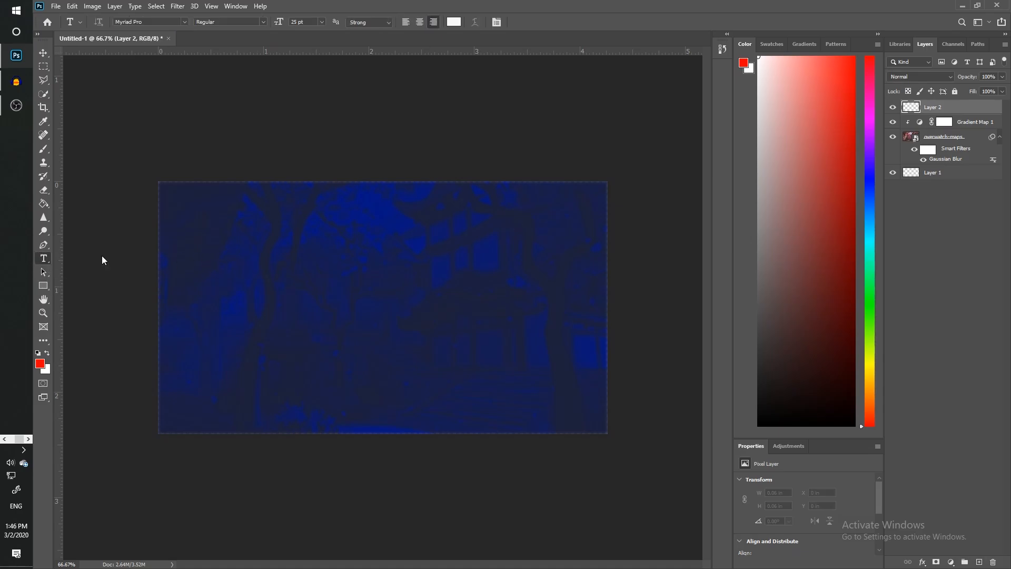
{"action": "left_click", "coordinate": [302, 260]}
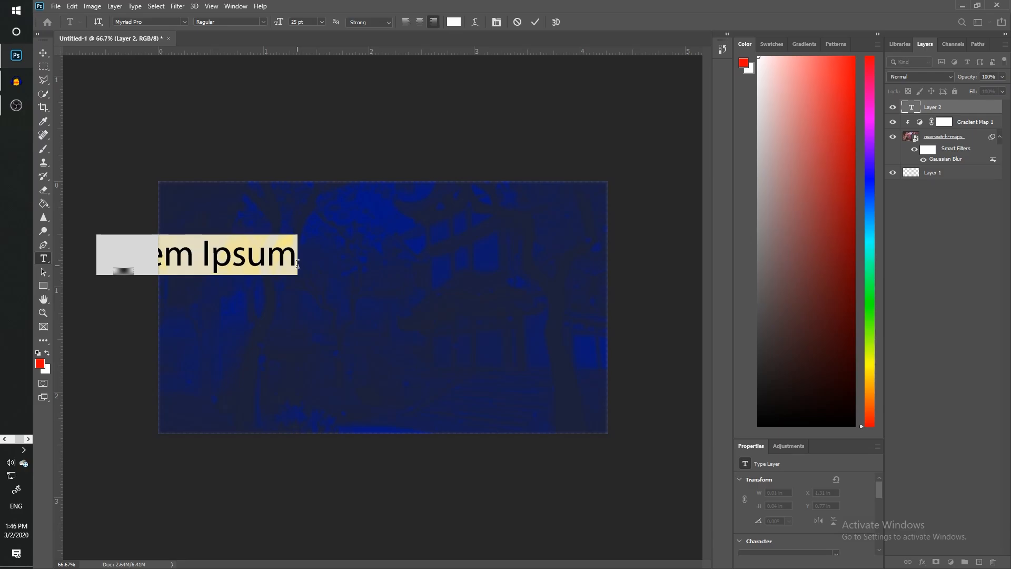
{"action": "type", "text": "Learn To "}
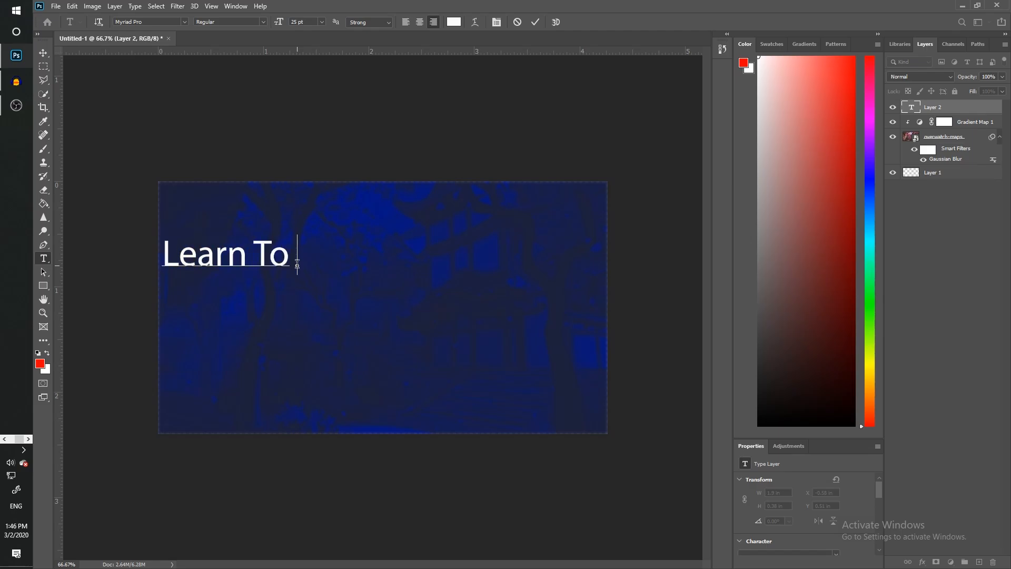
{"action": "type", "text": "Make"}
Step: Replace the title's wording with the all-capitals text "LEARN TO MAKE"
{"action": "left_click_drag", "start_coordinate": [297, 264], "coordinate": [106, 248]}
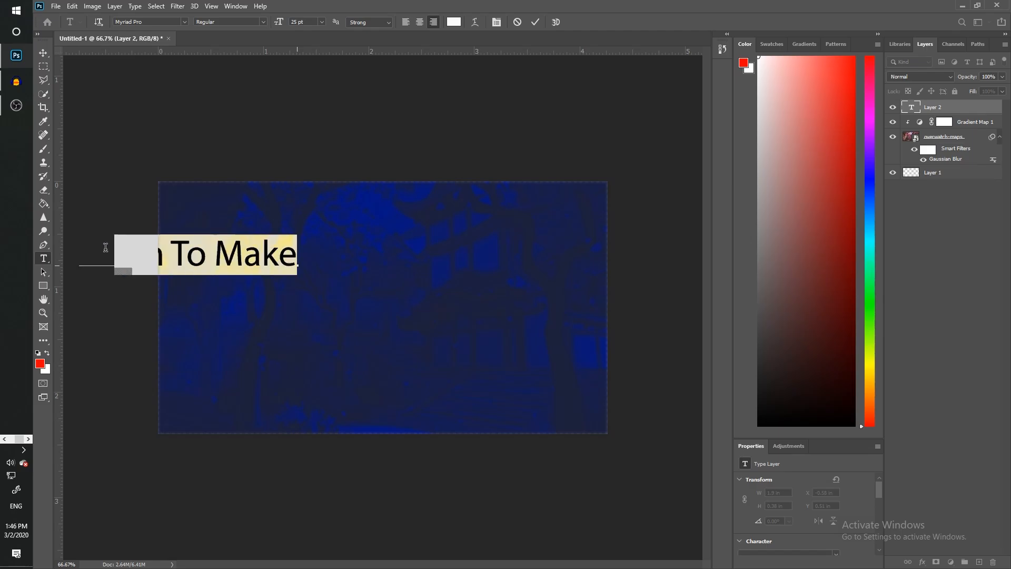
{"action": "left_click", "coordinate": [221, 271]}
{"action": "left_click_drag", "start_coordinate": [288, 257], "coordinate": [1, 242]}
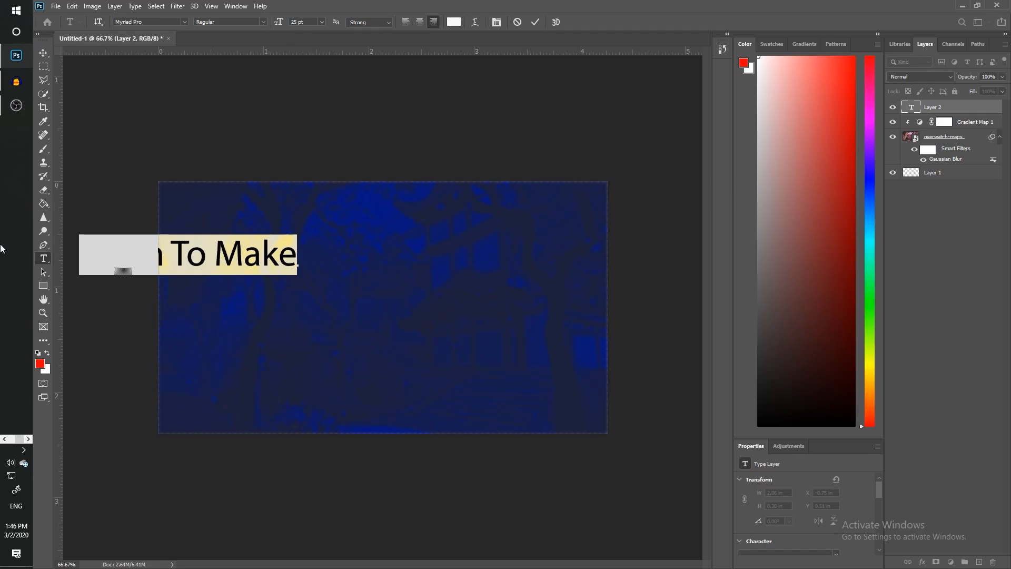
{"action": "type", "text": "LEARN TO MAKE"}
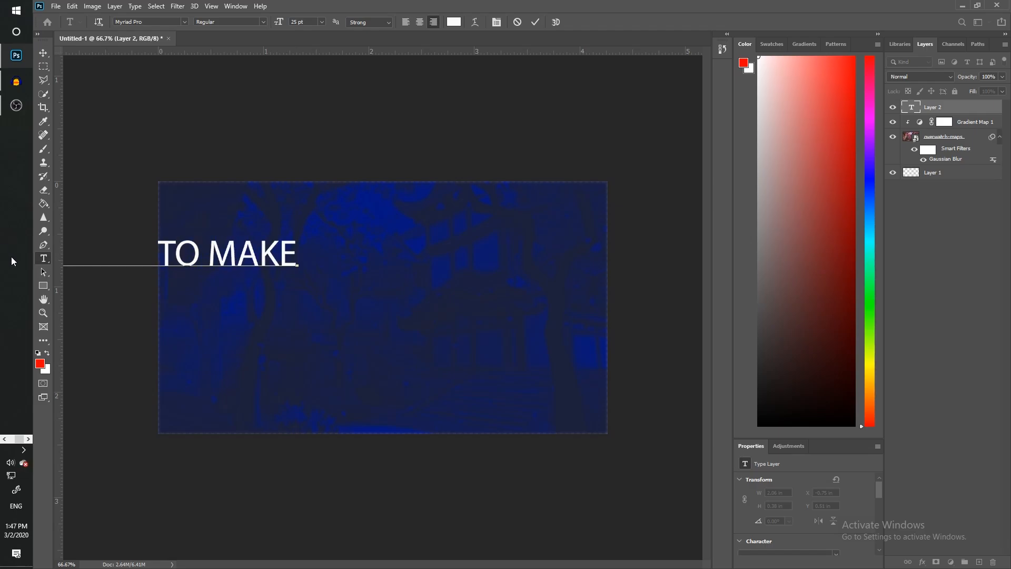
Step: Change the whole title's font to BigNoodleTitling Oblique
{"action": "key", "text": "ctrl+a"}
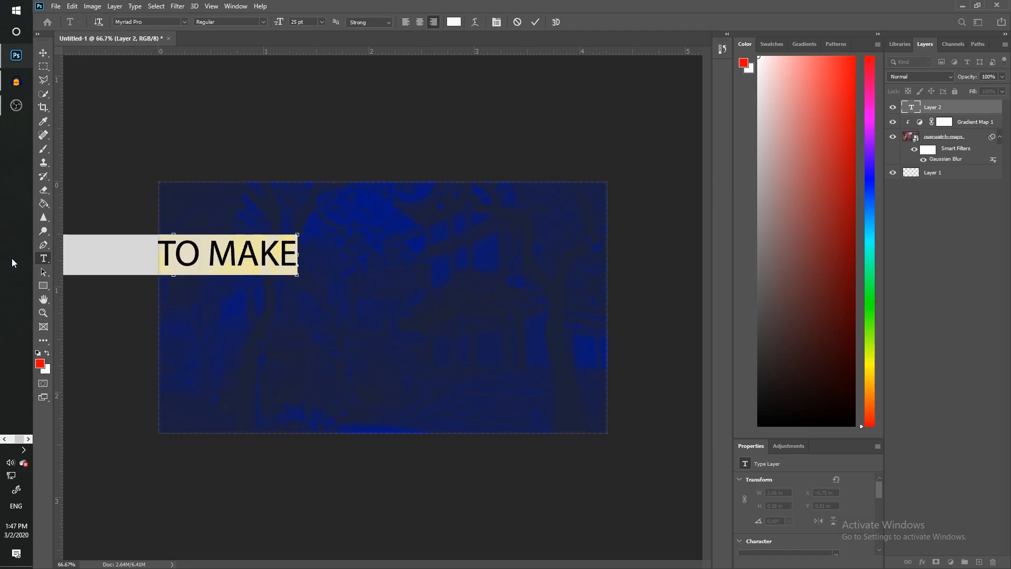
{"action": "left_click", "coordinate": [182, 24]}
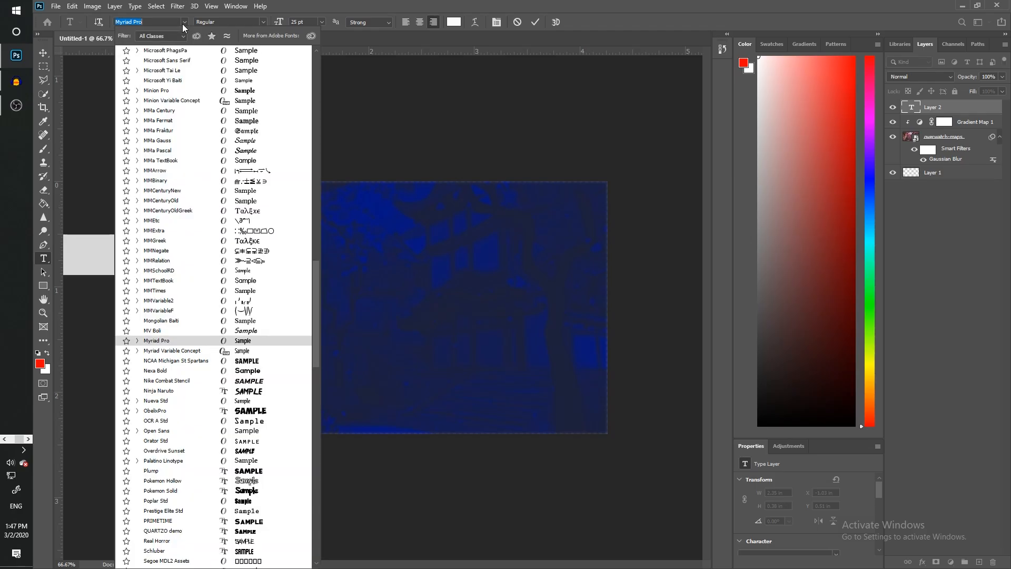
{"action": "type", "text": "big"}
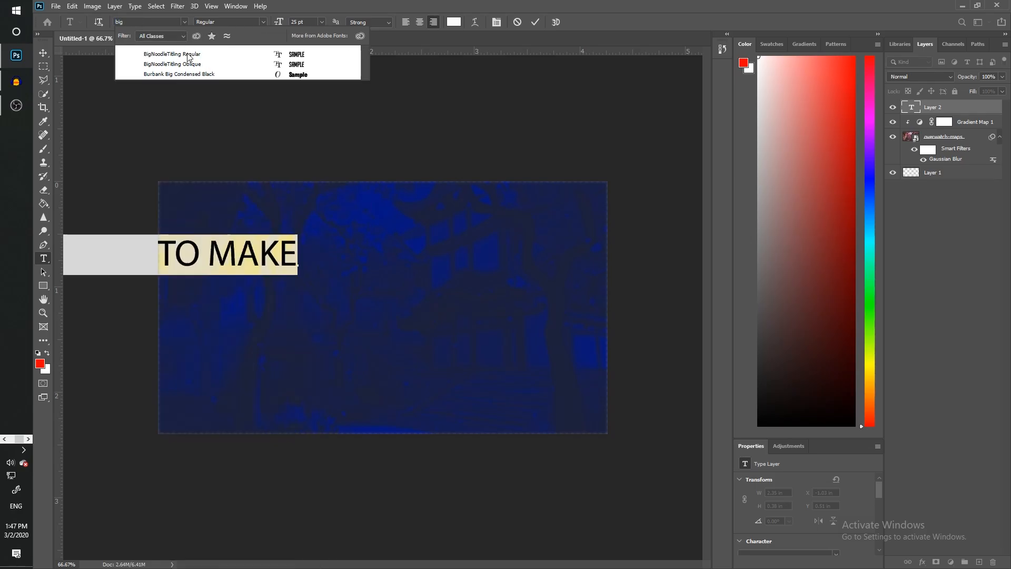
{"action": "left_click", "coordinate": [214, 65]}
Step: Move the LEARN TO MAKE text to the canvas's upper center and enlarge it to about 3.39 in wide
{"action": "left_click", "coordinate": [43, 53]}
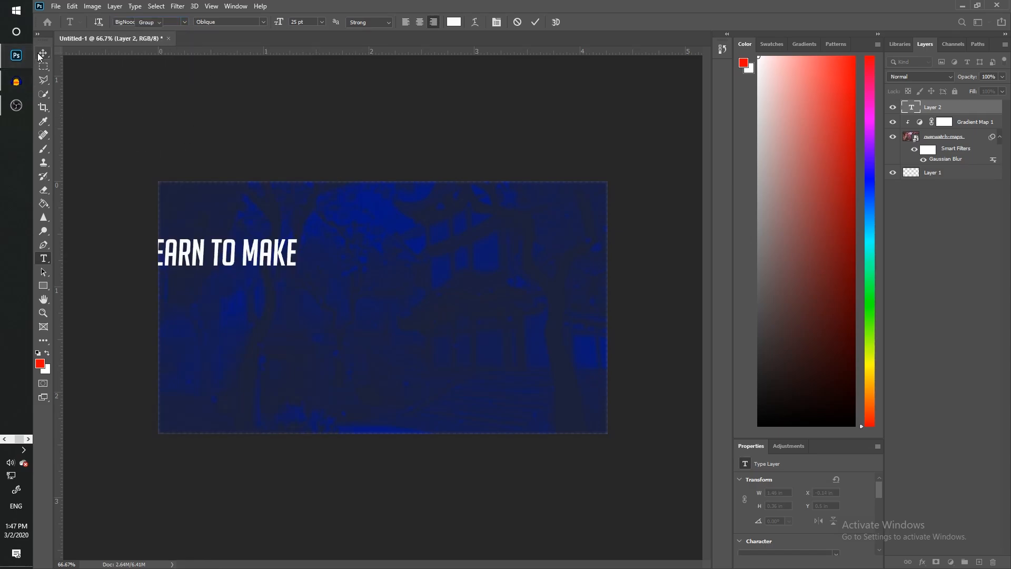
{"action": "left_click_drag", "start_coordinate": [288, 263], "coordinate": [447, 266]}
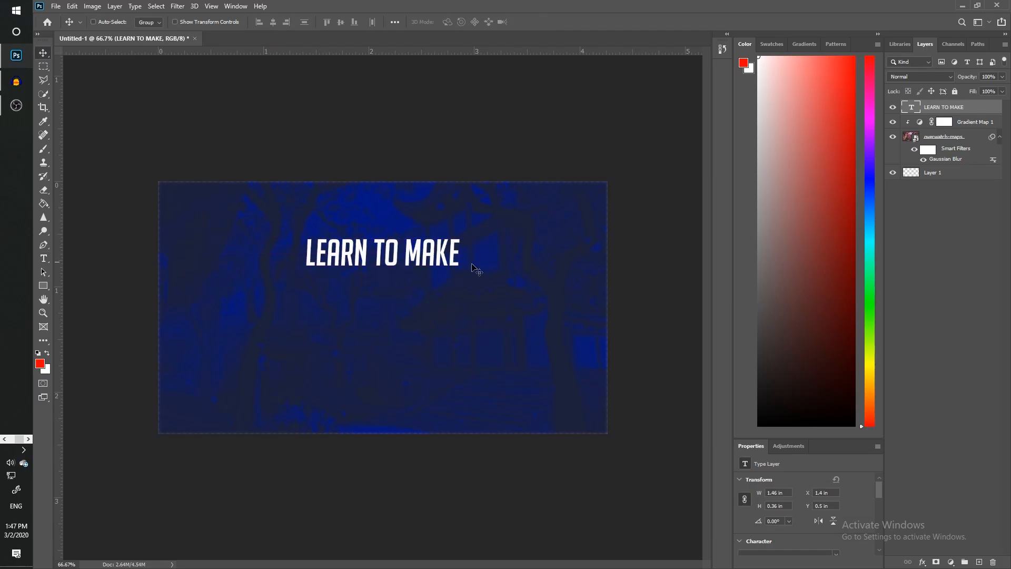
{"action": "key", "text": "ctrl+t"}
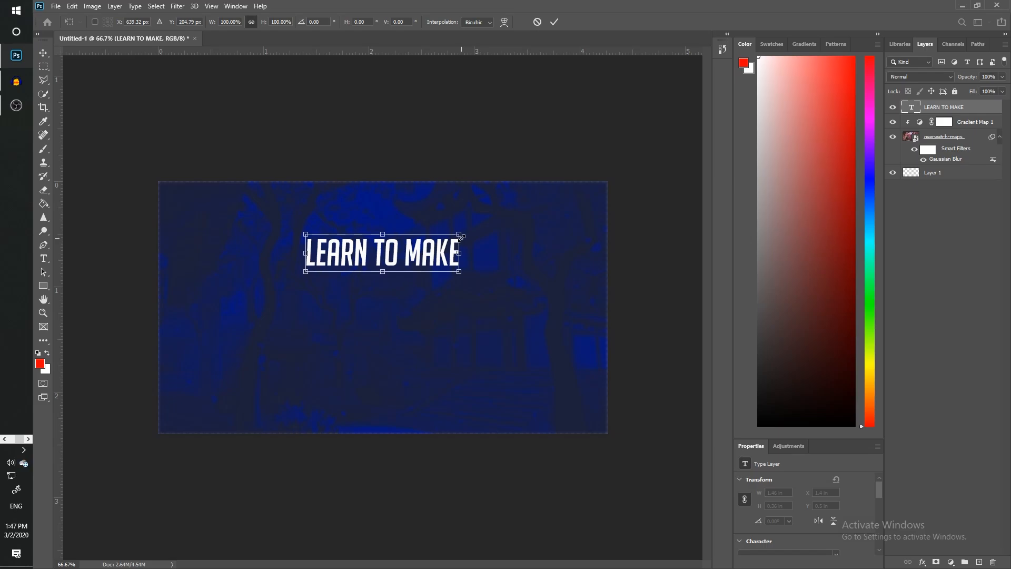
{"action": "left_click_drag", "start_coordinate": [459, 234], "coordinate": [563, 212]}
{"action": "left_click_drag", "start_coordinate": [500, 248], "coordinate": [500, 246]}
{"action": "left_click_drag", "start_coordinate": [503, 238], "coordinate": [503, 226]}
{"action": "key", "text": "Return"}
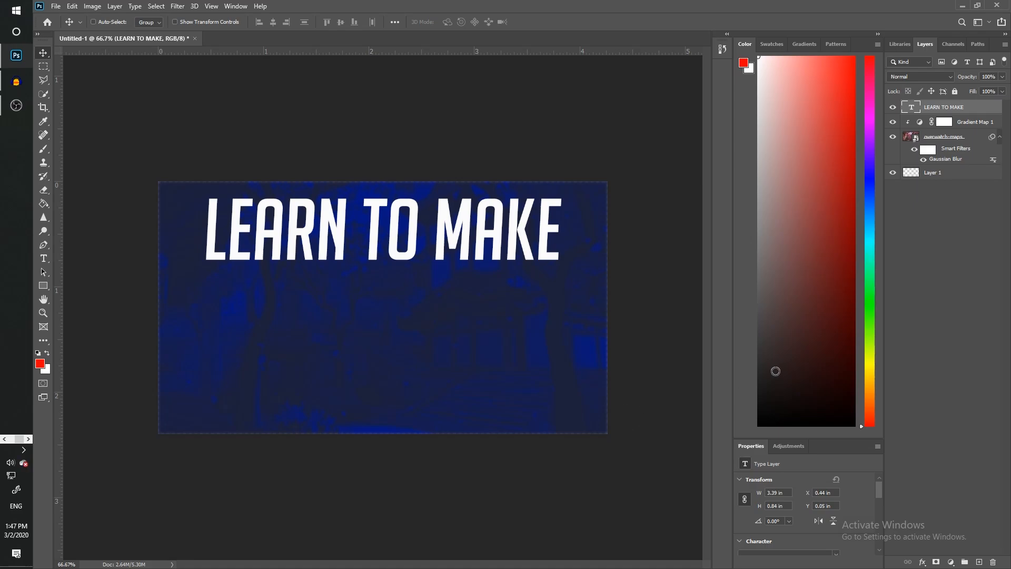
Step: Place a duplicate of the LEARN TO MAKE text near the canvas's lower edge and turn it into a horizontally centered "THUMBNAILS"
{"action": "left_click", "coordinate": [546, 352], "text": "alt"}
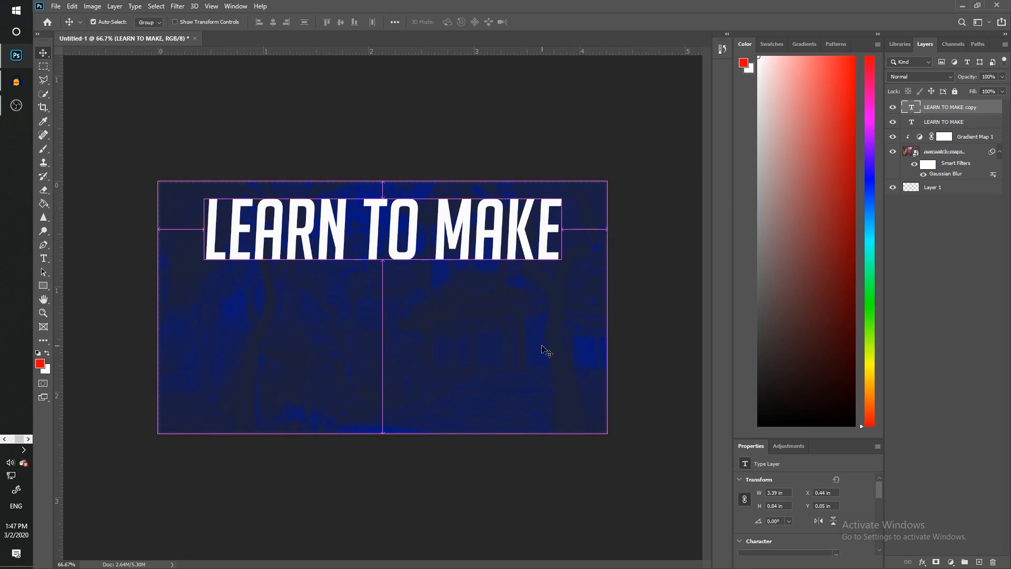
{"action": "left_click_drag", "start_coordinate": [377, 270], "coordinate": [377, 423]}
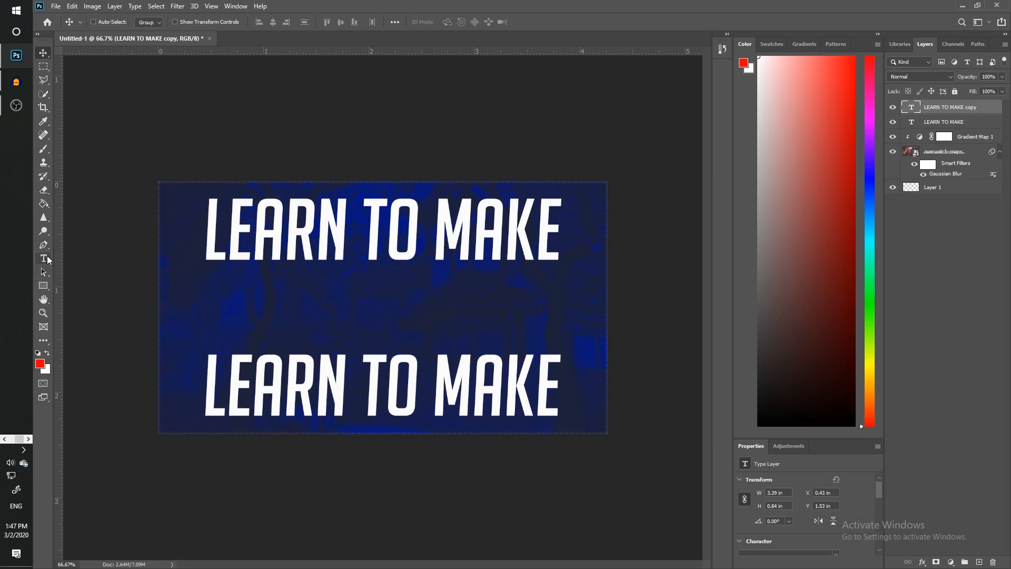
{"action": "left_click", "coordinate": [43, 258]}
{"action": "left_click", "coordinate": [345, 371]}
{"action": "key", "text": "ctrl+a"}
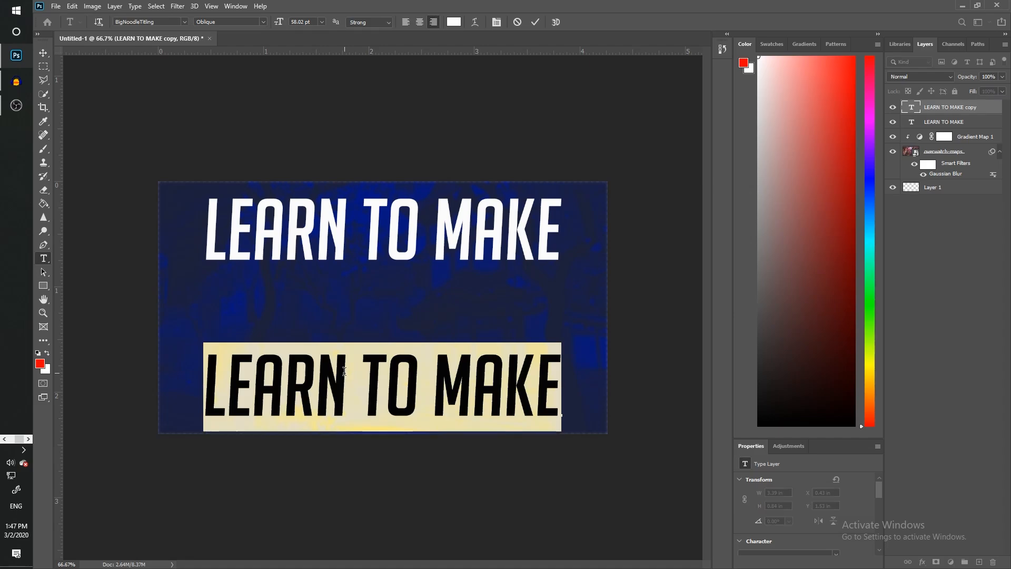
{"action": "type", "text": "THUMBNAILS"}
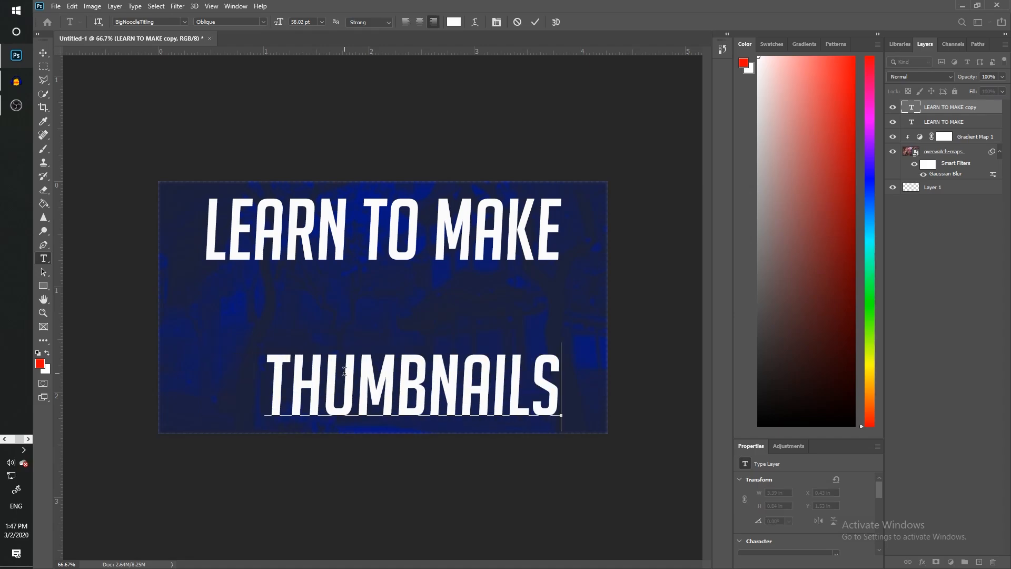
{"action": "left_click", "coordinate": [44, 53]}
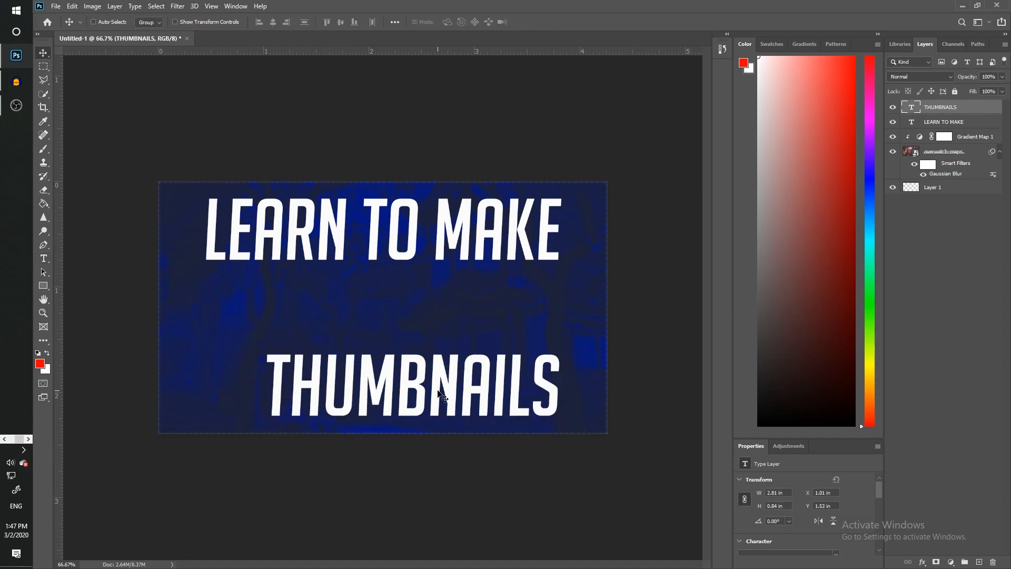
{"action": "left_click_drag", "start_coordinate": [440, 392], "coordinate": [406, 389]}
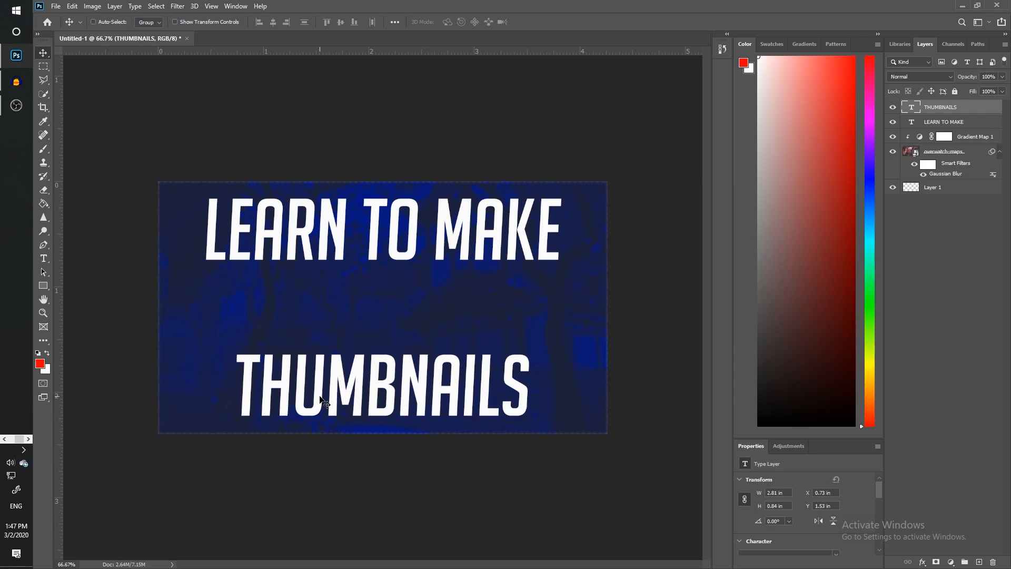
Step: Draw a rectangle about 766 by 200 px, filled with the recently used dark blue, between the two text lines
{"action": "left_click", "coordinate": [43, 287]}
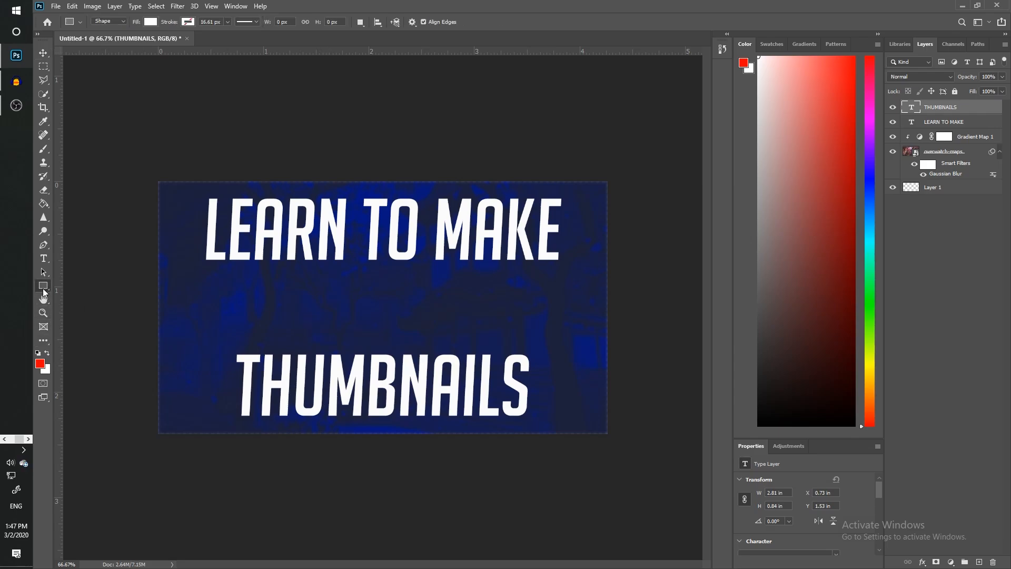
{"action": "left_click", "coordinate": [150, 21]}
{"action": "left_click", "coordinate": [106, 76]}
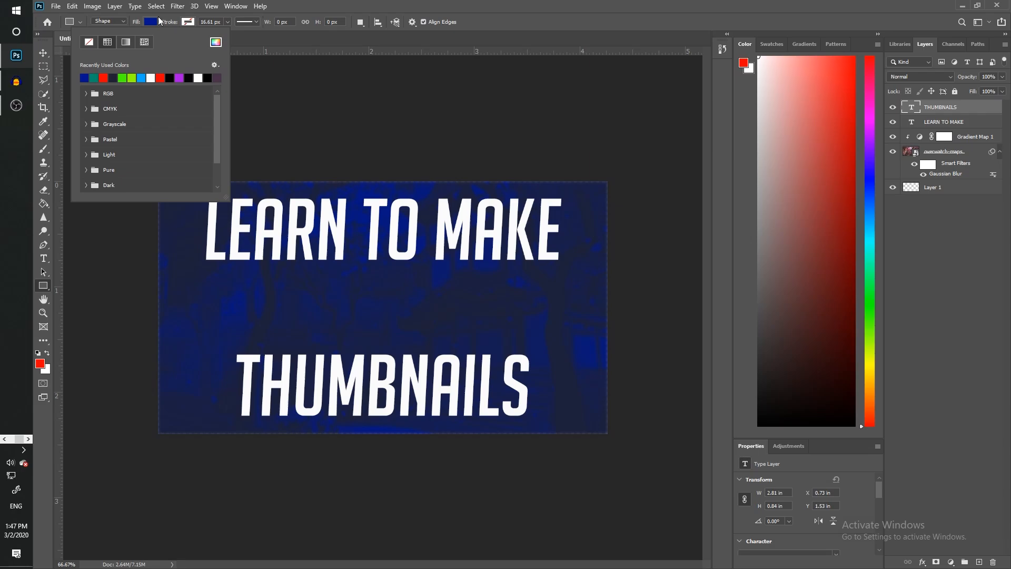
{"action": "left_click", "coordinate": [151, 22]}
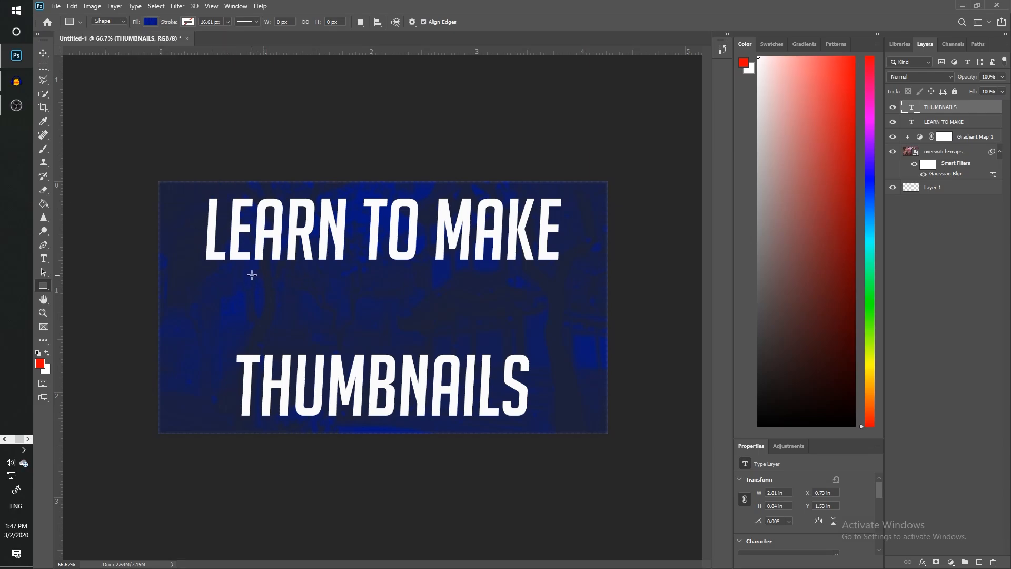
{"action": "left_click_drag", "start_coordinate": [252, 275], "coordinate": [519, 345]}
{"action": "left_click", "coordinate": [48, 51]}
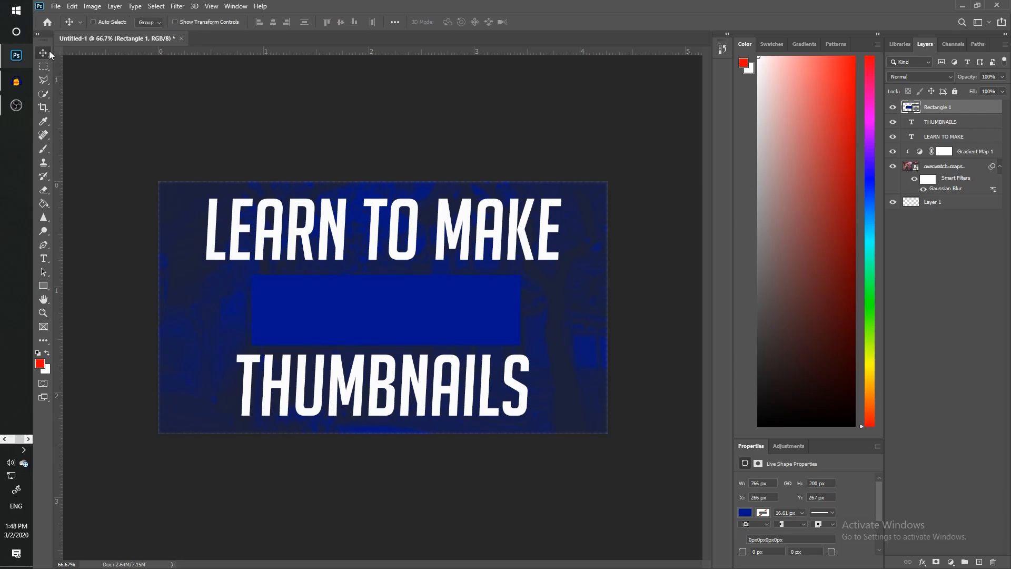
Step: Add a new layer above the rectangle and place the text "AMAZING" on it
{"action": "left_click", "coordinate": [979, 561]}
{"action": "left_click", "coordinate": [44, 258]}
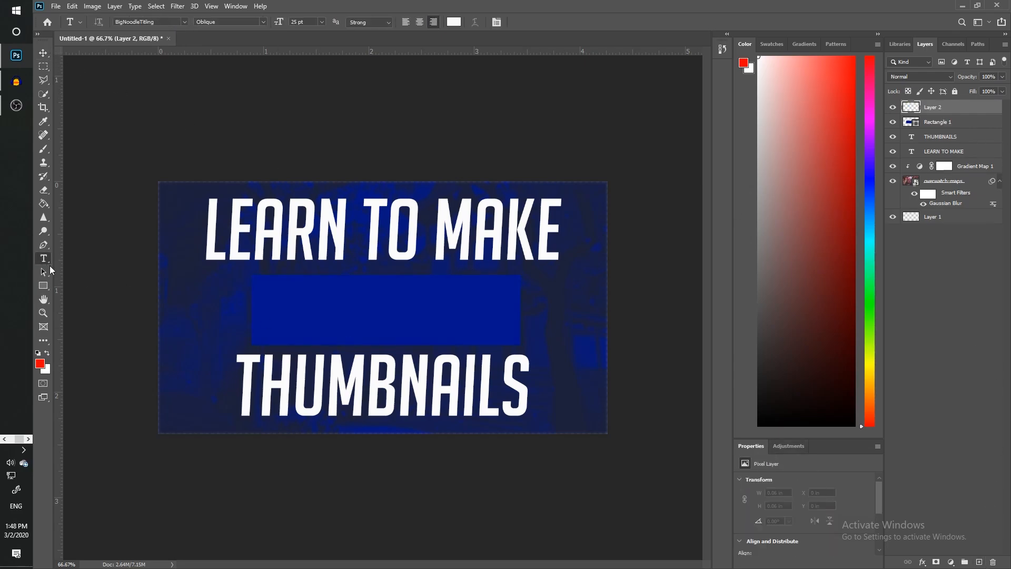
{"action": "left_click", "coordinate": [350, 314]}
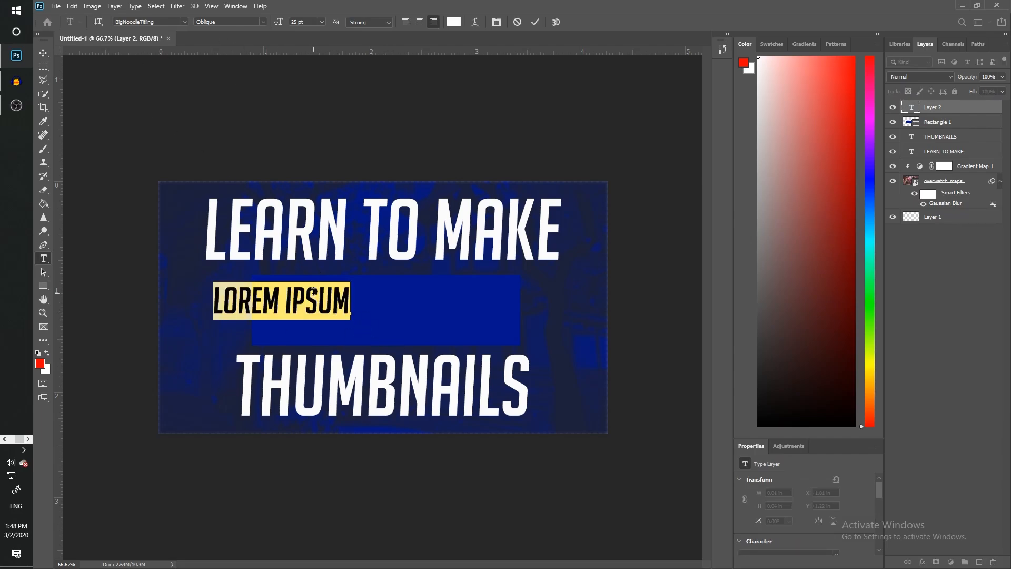
{"action": "type", "text": "AMAZING"}
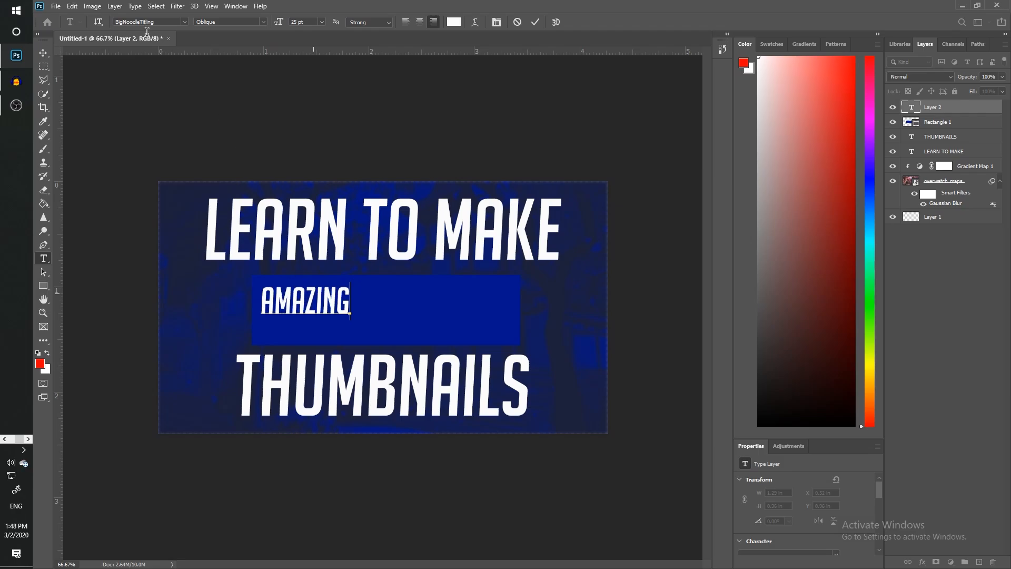
Step: Center the AMAZING text on the blue rectangle and enlarge it to about 1.87 in wide
{"action": "left_click", "coordinate": [43, 52]}
{"action": "left_click_drag", "start_coordinate": [333, 313], "coordinate": [453, 303]}
{"action": "key", "text": "ctrl+t"}
{"action": "key", "text": "Return"}
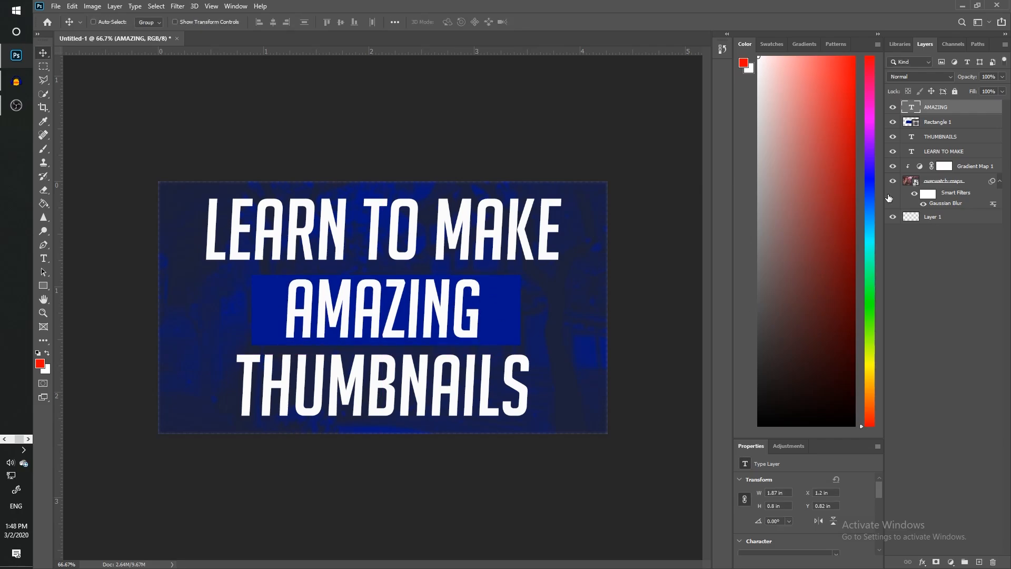
Step: Nudge the blue rectangle up to Y 260 px and narrow it to about 654 px around the AMAZING text
{"action": "left_click", "coordinate": [940, 122]}
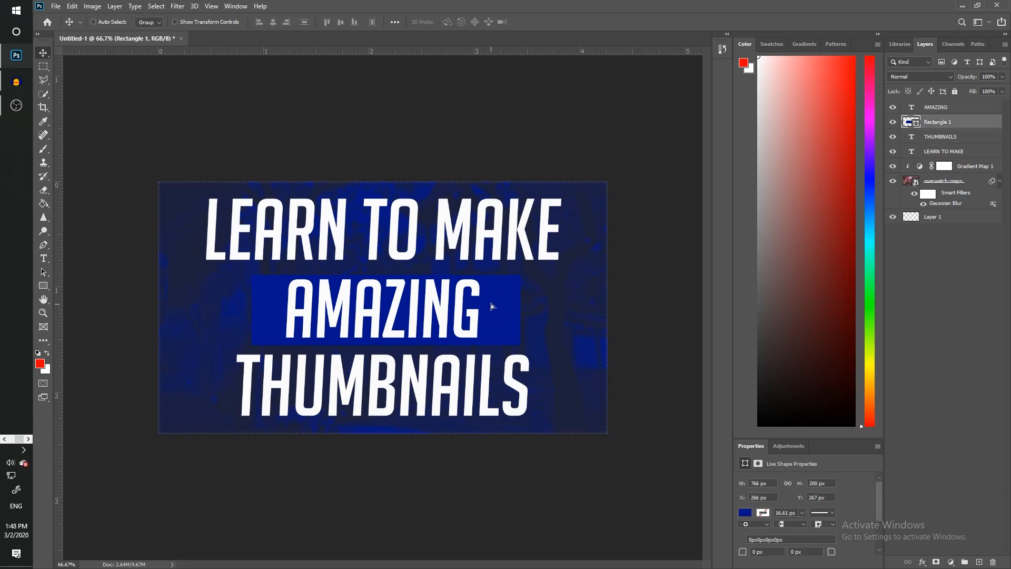
{"action": "left_click_drag", "start_coordinate": [490, 304], "coordinate": [491, 305]}
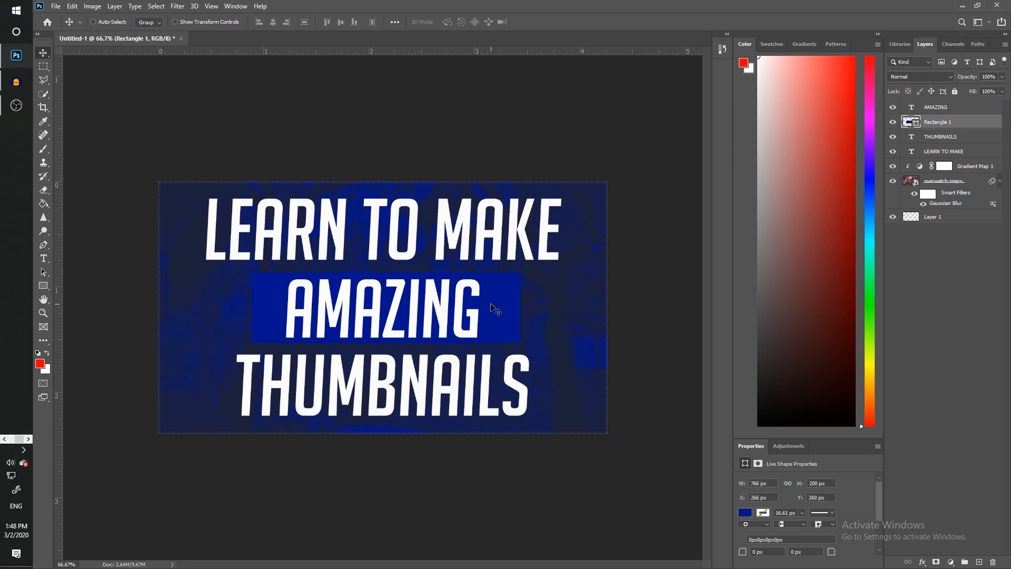
{"action": "key", "text": "ctrl+t"}
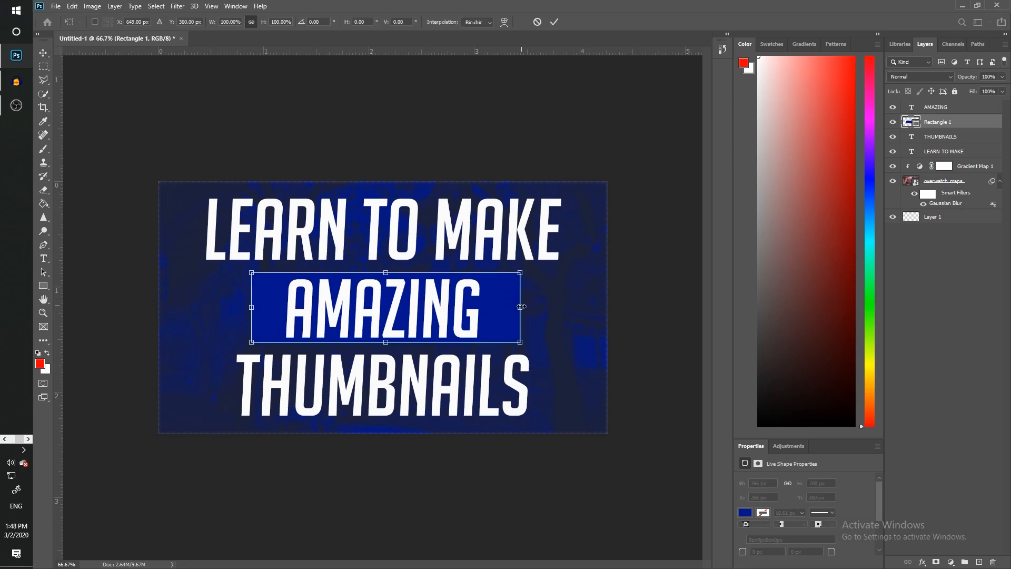
{"action": "left_click_drag", "start_coordinate": [521, 307], "coordinate": [435, 305]}
{"action": "key", "text": "Return"}
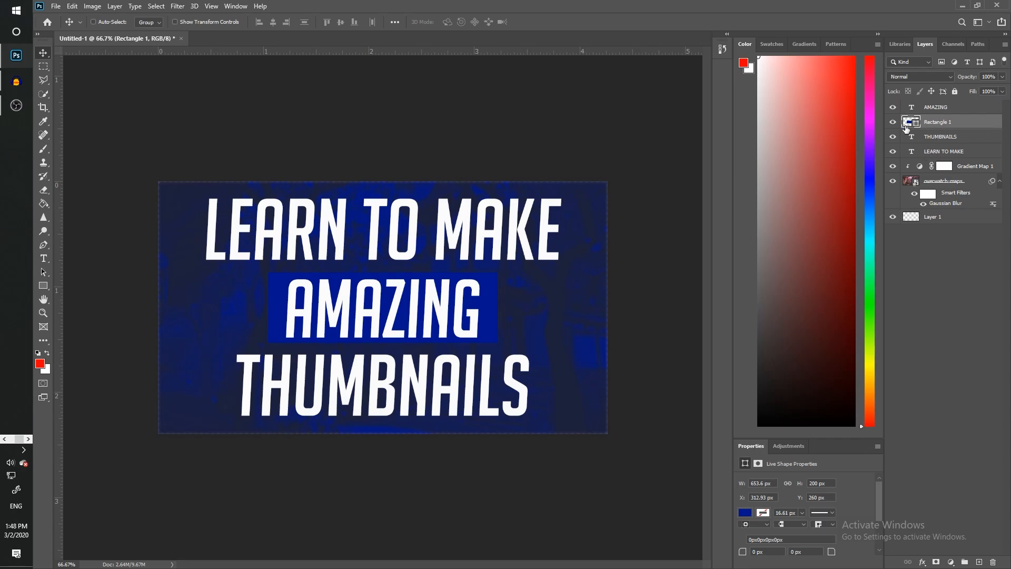
Step: Rasterize the rectangle layer and cut the AMAZING letter shapes out of it, leaving nothing selected
{"action": "left_click", "coordinate": [935, 109]}
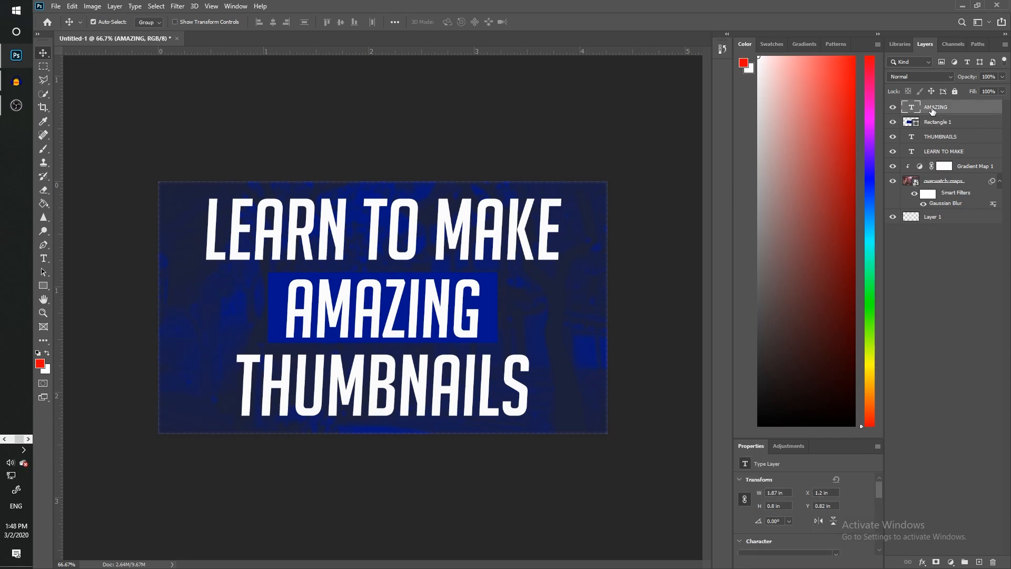
{"action": "left_click", "coordinate": [913, 109], "text": "ctrl"}
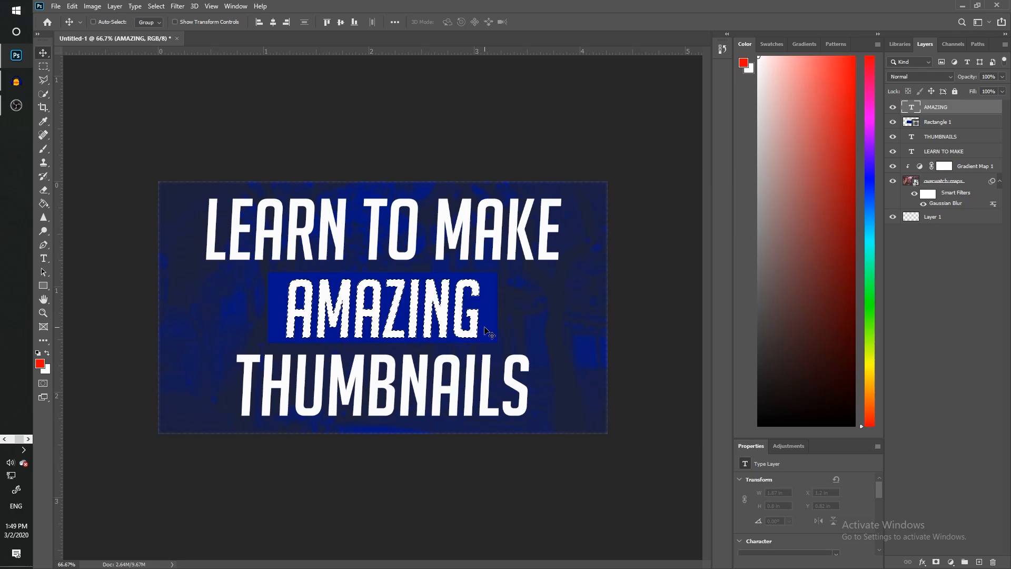
{"action": "left_click", "coordinate": [953, 122]}
{"action": "right_click", "coordinate": [952, 121]}
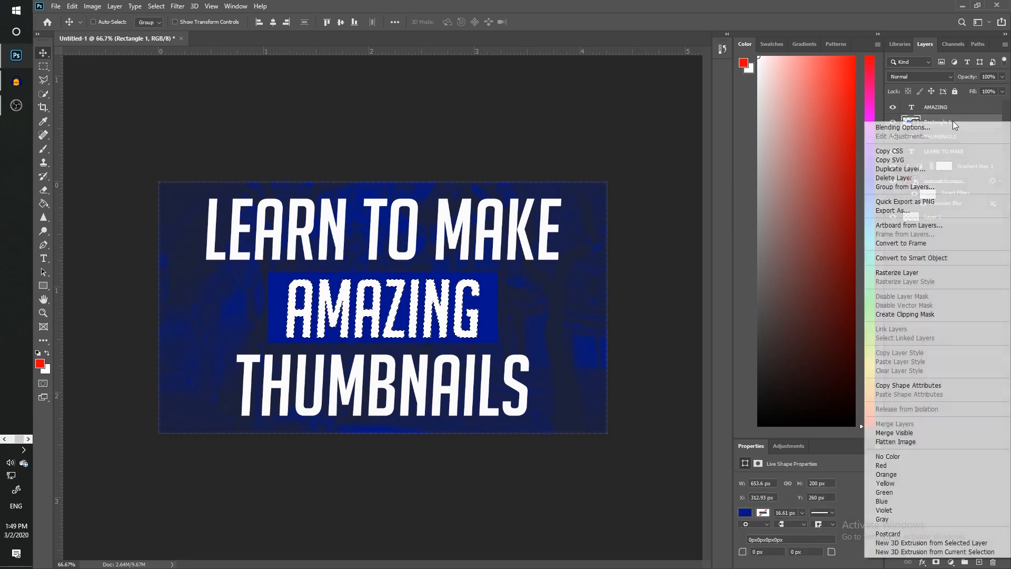
{"action": "left_click", "coordinate": [930, 273]}
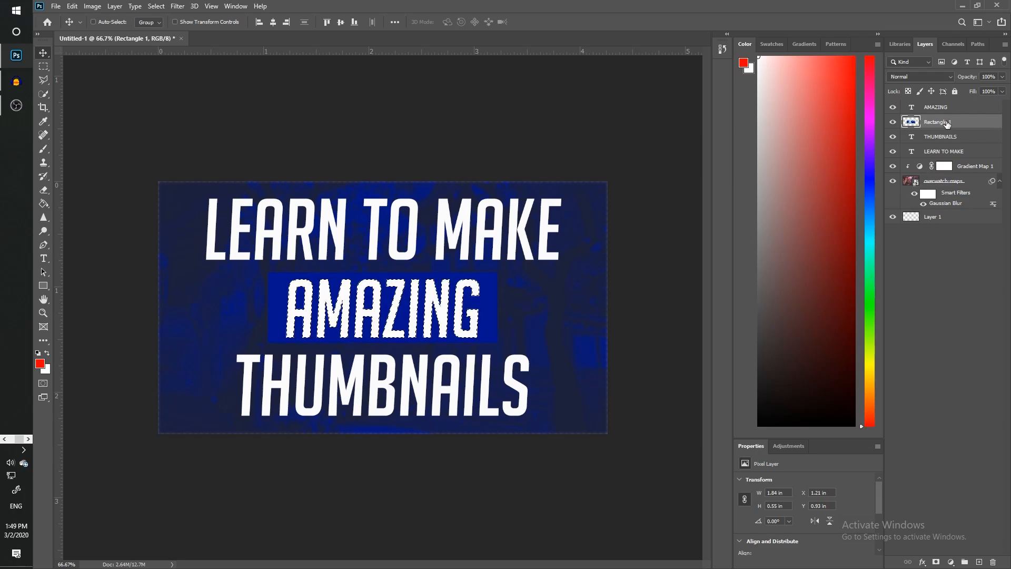
{"action": "key", "text": "ctrl+d"}
Step: Hide the AMAZING text layer and delete it, keeping only the rectangle with the cut-out letters
{"action": "left_click", "coordinate": [893, 108]}
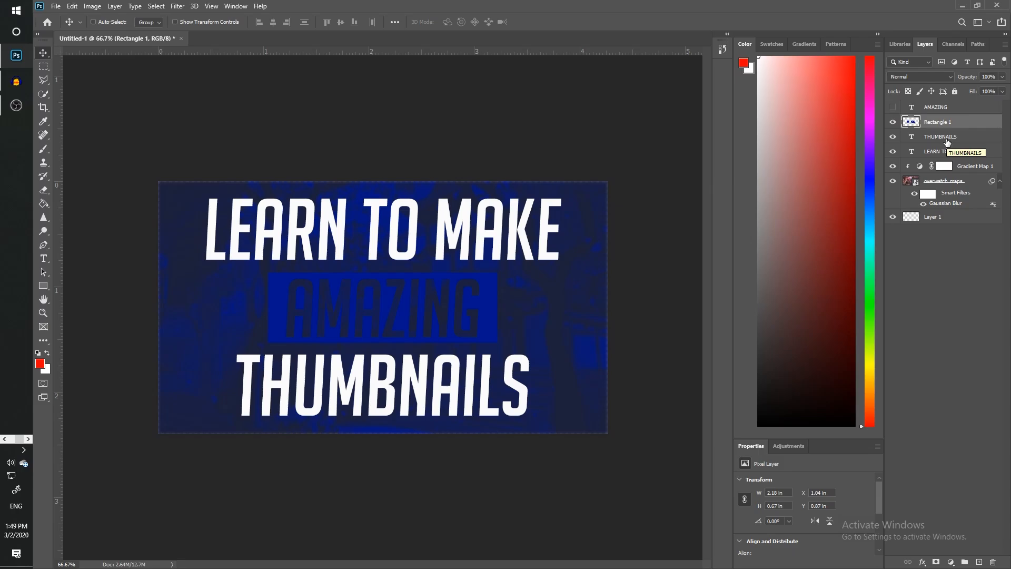
{"action": "left_click", "coordinate": [945, 108]}
{"action": "key", "text": "Delete"}
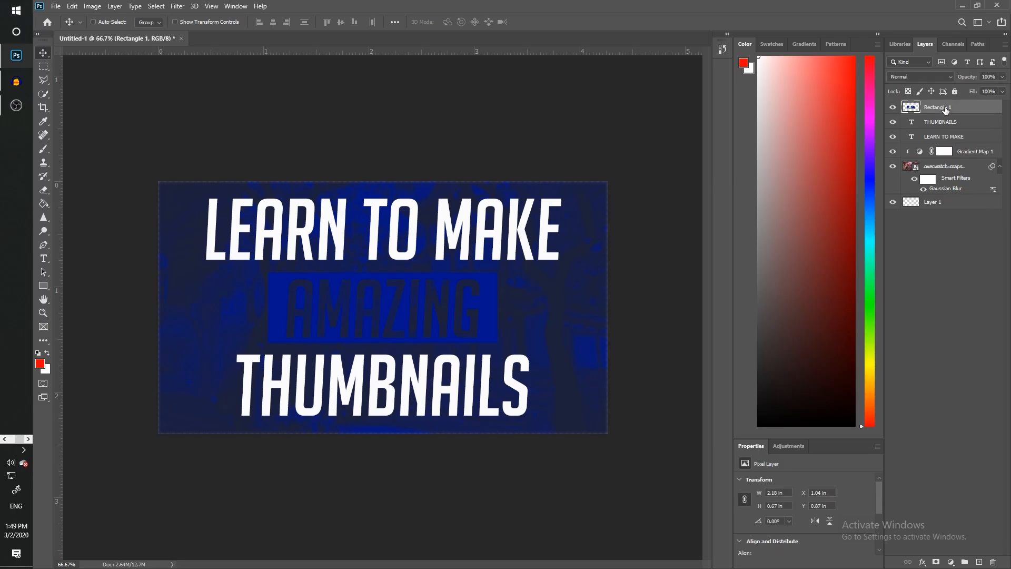
Step: Add an Inner Glow to the cut-out rectangle with blend mode Normal, choke 7% and range 69%
{"action": "right_click", "coordinate": [945, 109]}
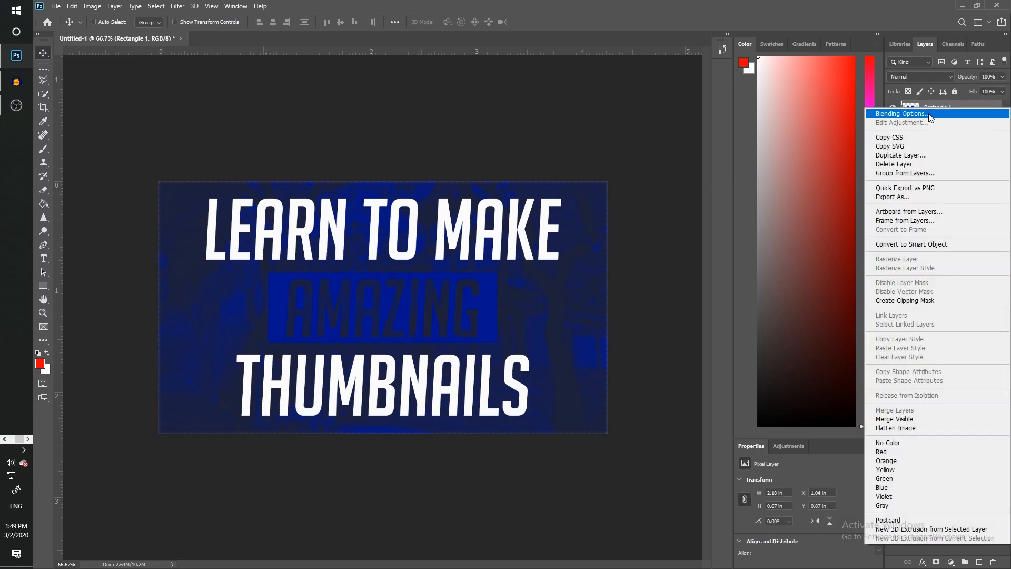
{"action": "left_click", "coordinate": [928, 112]}
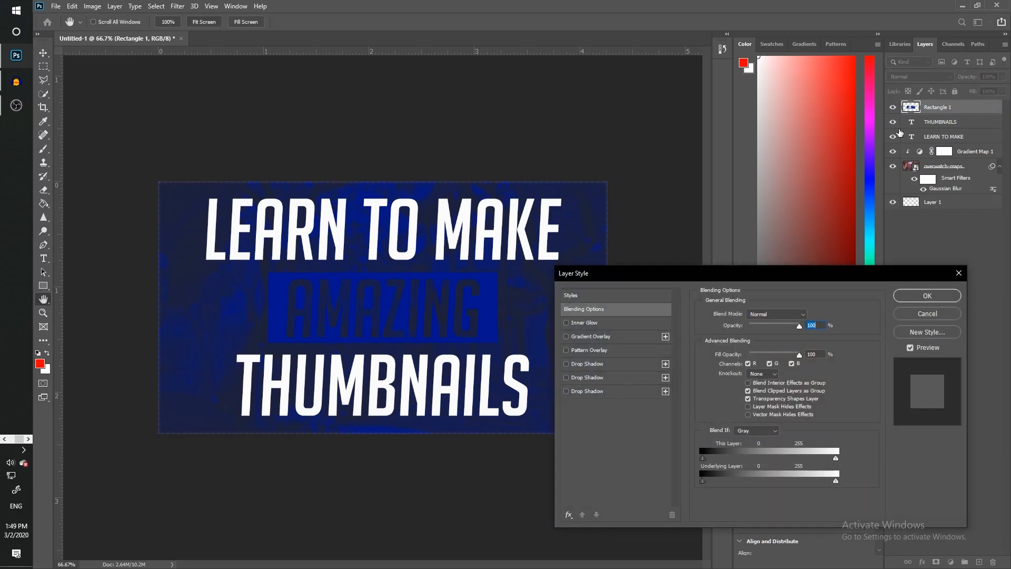
{"action": "left_click", "coordinate": [600, 324]}
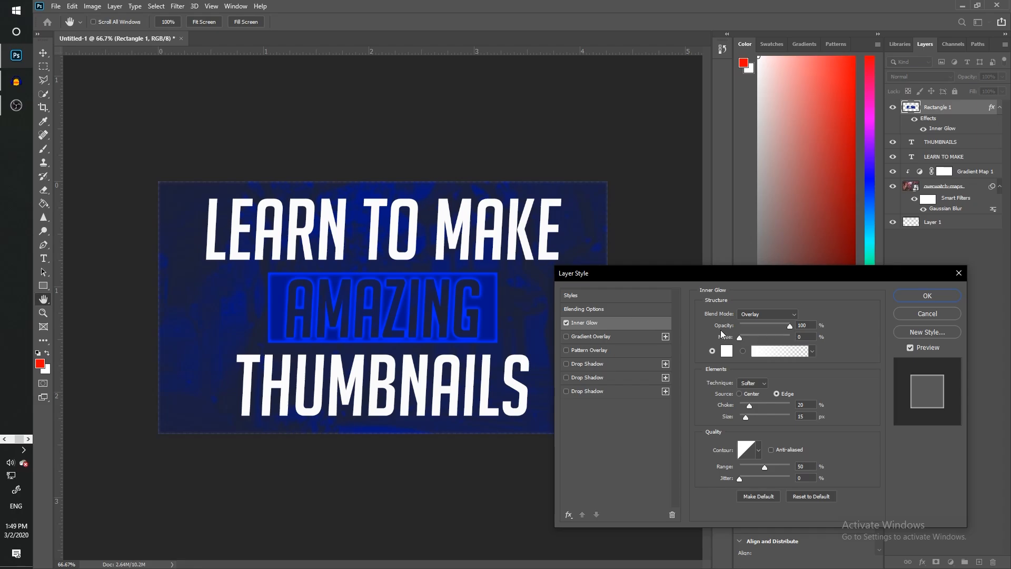
{"action": "left_click_drag", "start_coordinate": [751, 405], "coordinate": [749, 405]}
{"action": "left_click", "coordinate": [759, 314]}
{"action": "left_click", "coordinate": [759, 317]}
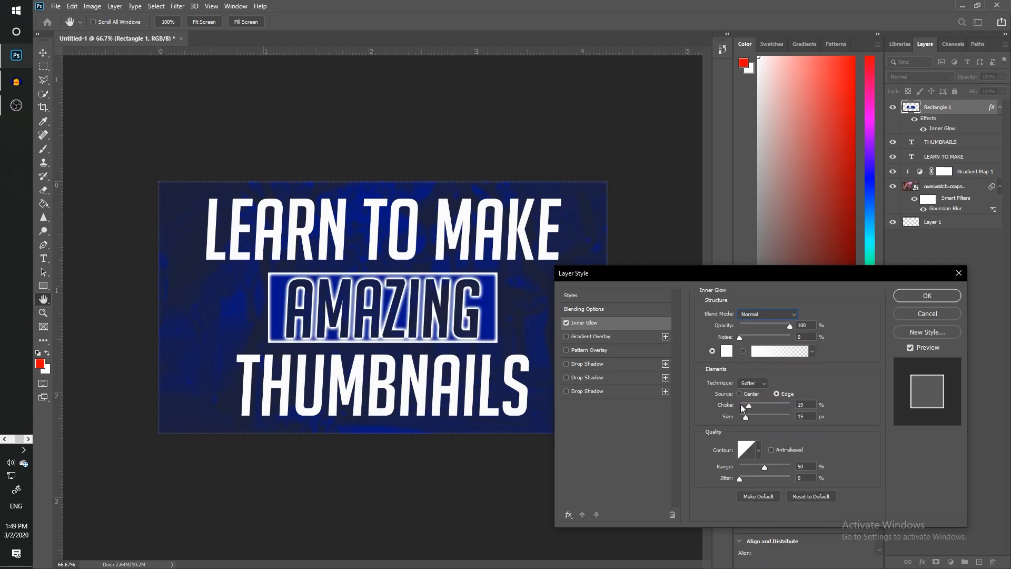
{"action": "left_click_drag", "start_coordinate": [751, 405], "coordinate": [742, 406]}
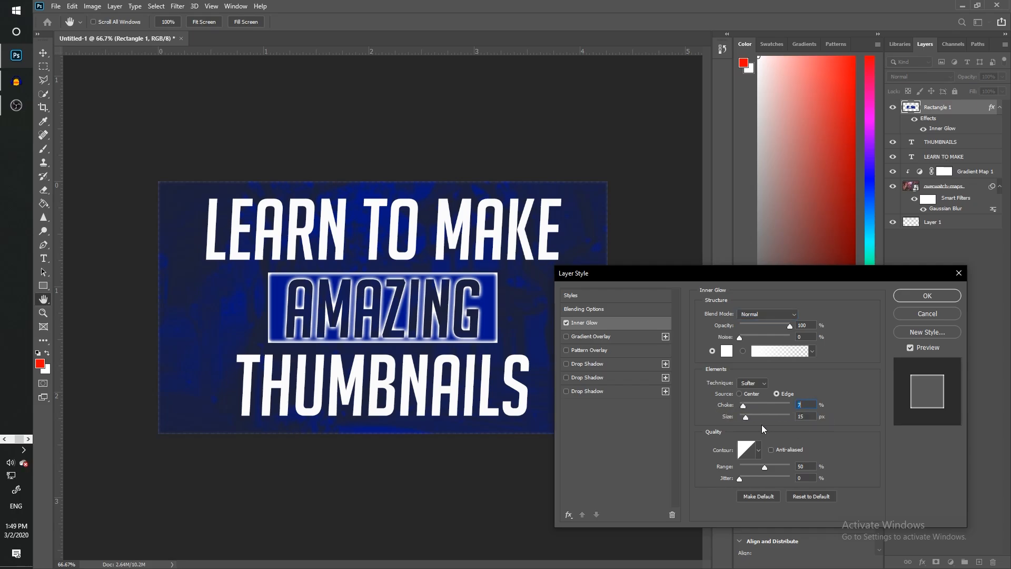
{"action": "mouse_move", "coordinate": [766, 467]}
{"action": "left_mouse_down"}
{"action": "mouse_move", "coordinate": [750, 465]}
{"action": "mouse_move", "coordinate": [782, 464]}
{"action": "left_mouse_up"}
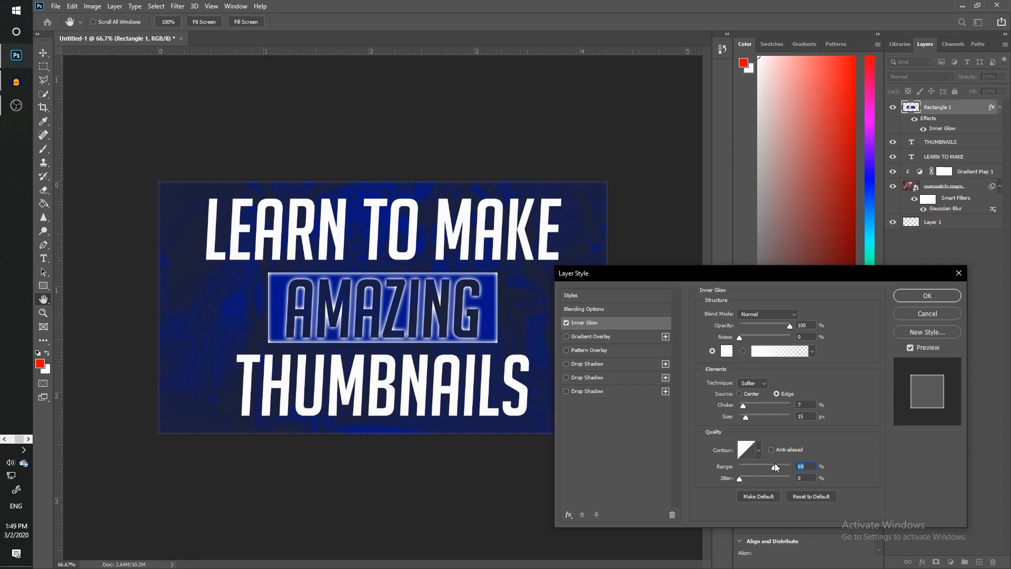
Step: Add a Gradient Overlay to the rectangle and keep its dark stop at color 202233
{"action": "left_click", "coordinate": [599, 334]}
{"action": "left_click", "coordinate": [788, 342]}
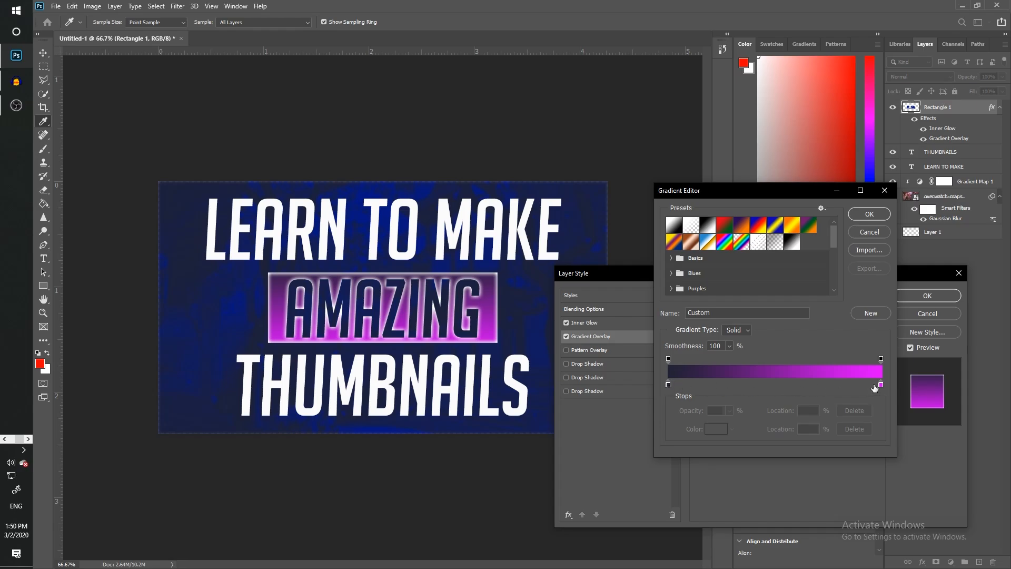
{"action": "double_click", "coordinate": [668, 384]}
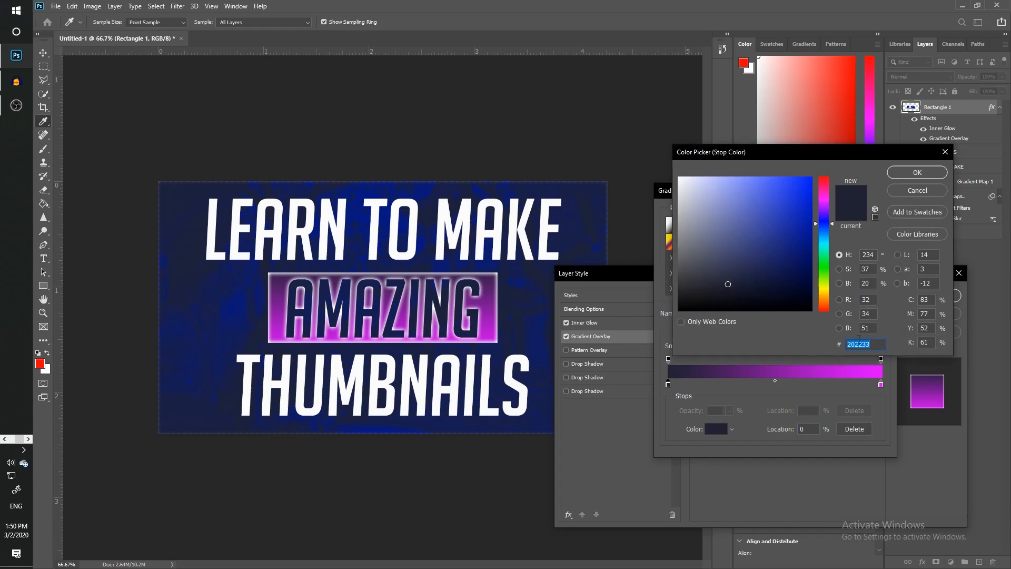
{"action": "left_click", "coordinate": [931, 174]}
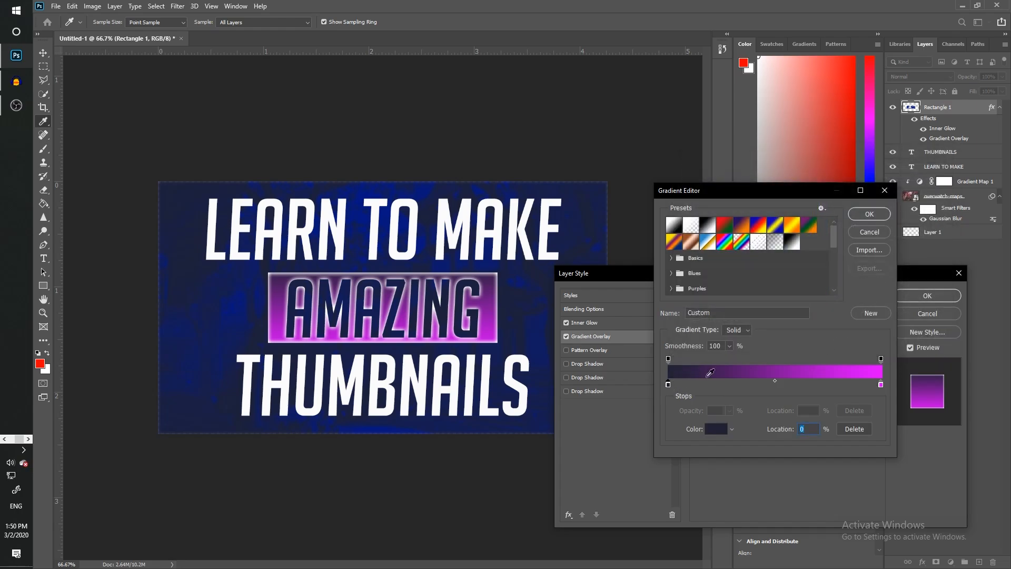
Step: Change the overlay gradient's magenta end stop to blue 0022ff and accept the gradient
{"action": "double_click", "coordinate": [881, 385]}
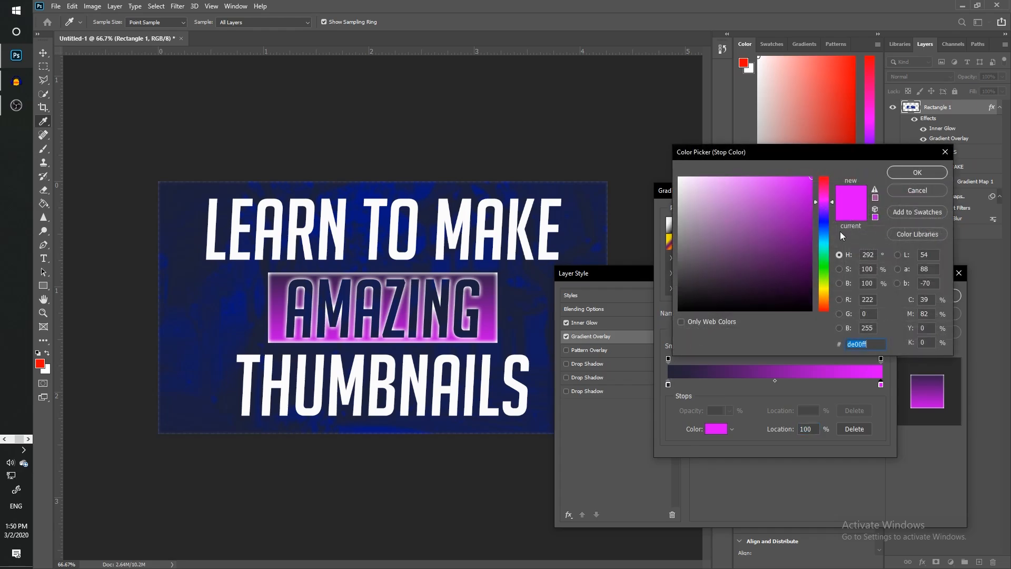
{"action": "left_click_drag", "start_coordinate": [839, 232], "coordinate": [832, 230]}
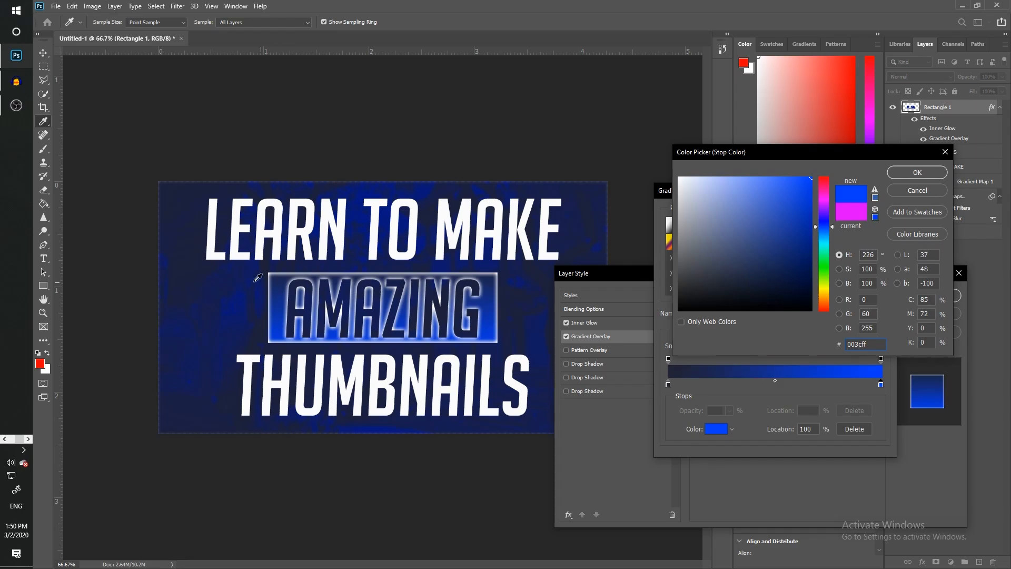
{"action": "left_click", "coordinate": [215, 309]}
{"action": "left_click_drag", "start_coordinate": [210, 369], "coordinate": [424, 237]}
{"action": "left_click_drag", "start_coordinate": [791, 233], "coordinate": [851, 128]}
{"action": "left_click", "coordinate": [908, 174]}
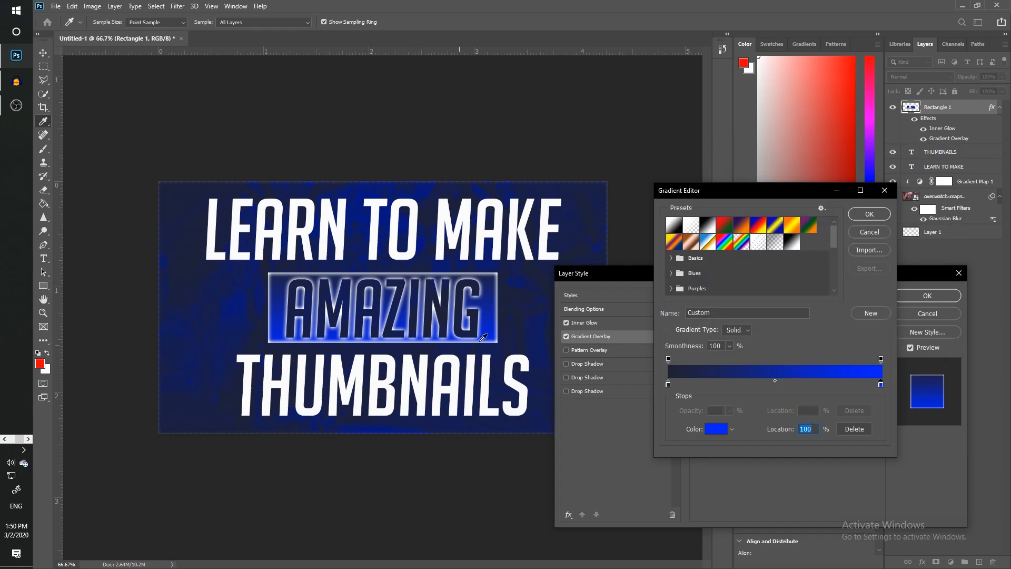
{"action": "left_click", "coordinate": [869, 214]}
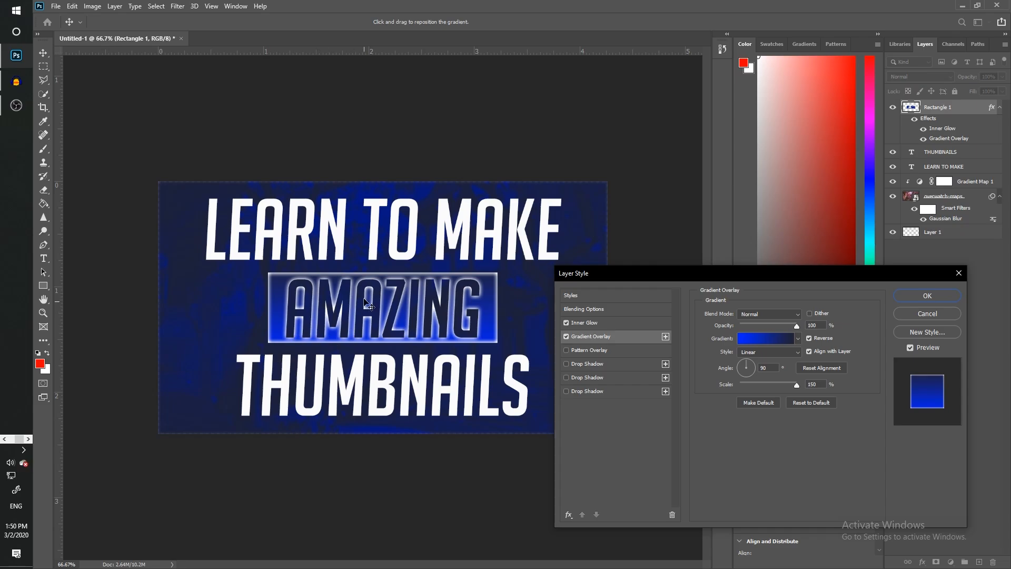
Step: Change the overlay gradient's blue end stop to bright cyan, trying yellow-orange first, and accept the gradient
{"action": "left_click", "coordinate": [794, 339]}
{"action": "double_click", "coordinate": [879, 383]}
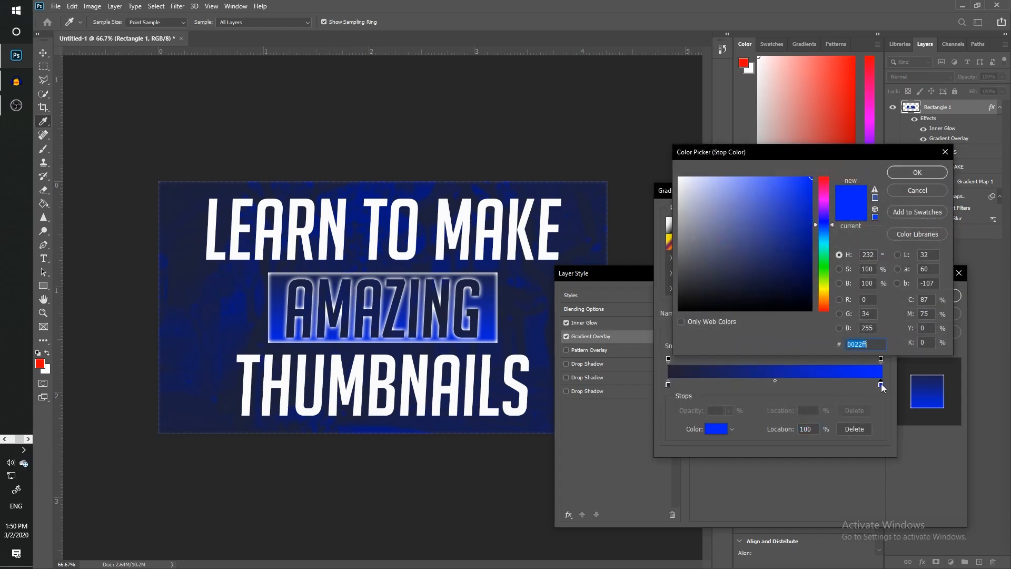
{"action": "left_click_drag", "start_coordinate": [830, 288], "coordinate": [827, 294]}
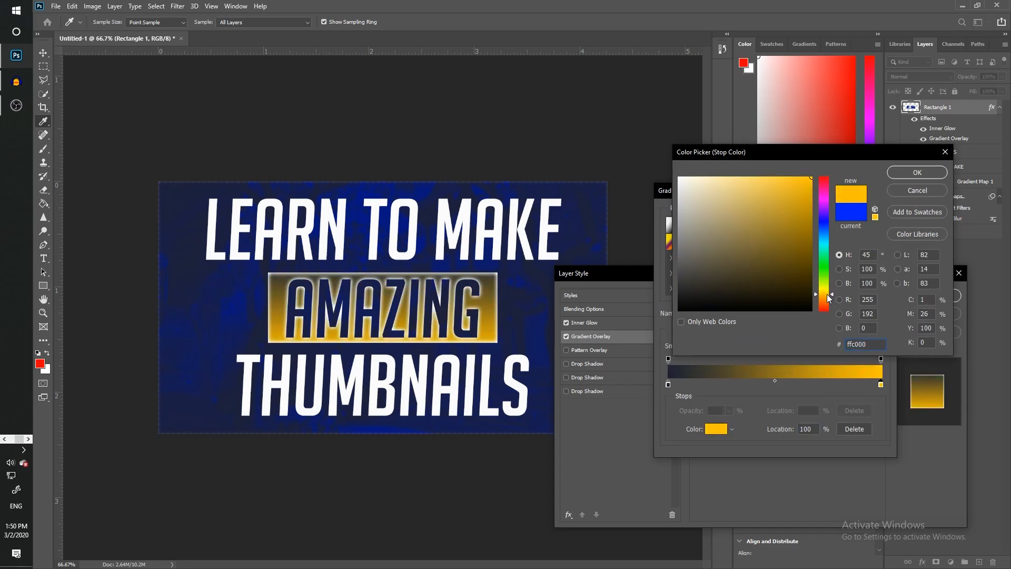
{"action": "left_click_drag", "start_coordinate": [828, 294], "coordinate": [832, 246]}
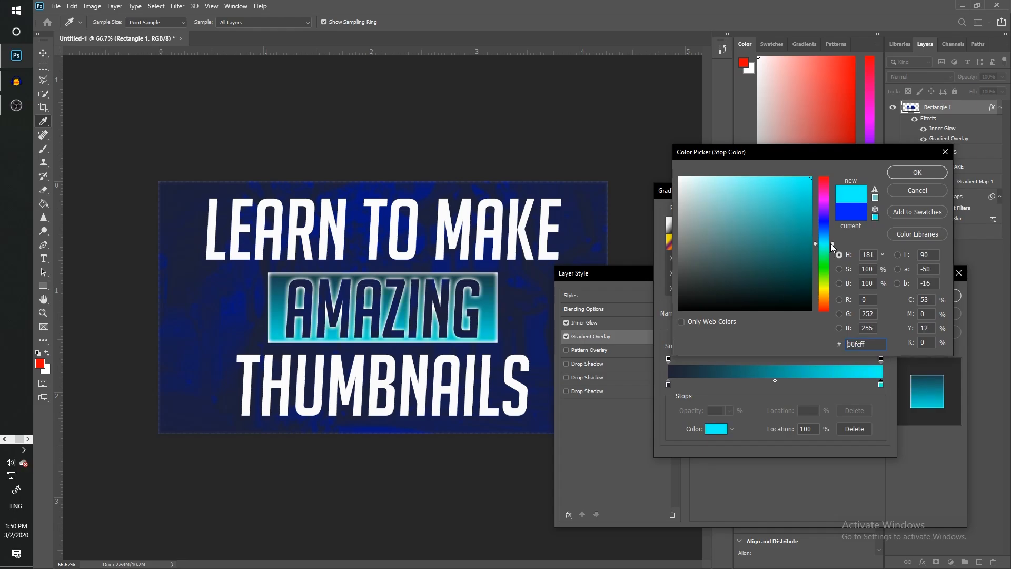
{"action": "left_click", "coordinate": [925, 175]}
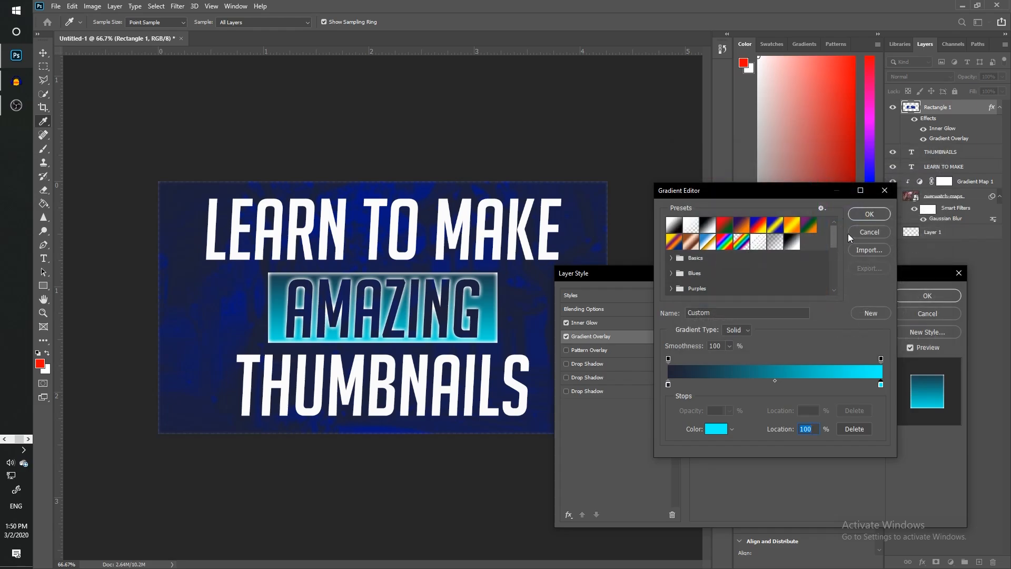
{"action": "left_click", "coordinate": [869, 214]}
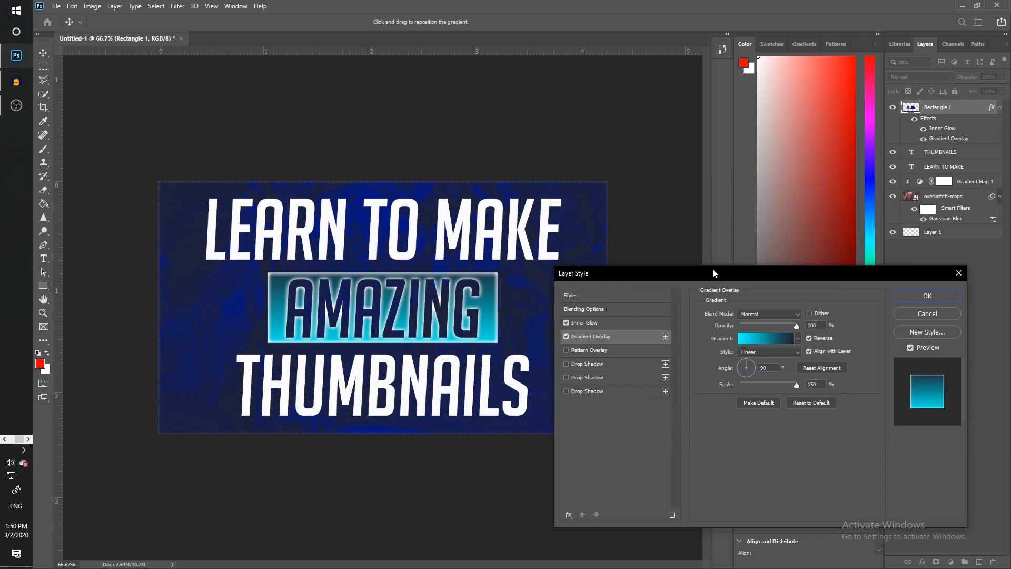
Step: Add a Drop Shadow to the rectangle with blend mode Normal, 50% opacity and a distance of about 17 px, and apply the layer style
{"action": "left_click", "coordinate": [599, 378]}
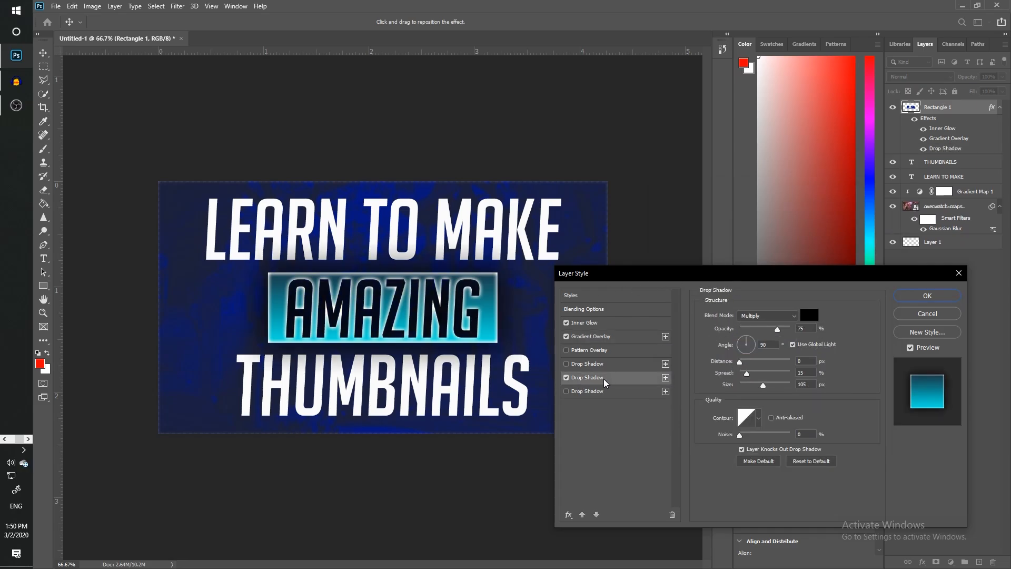
{"action": "left_click", "coordinate": [768, 316]}
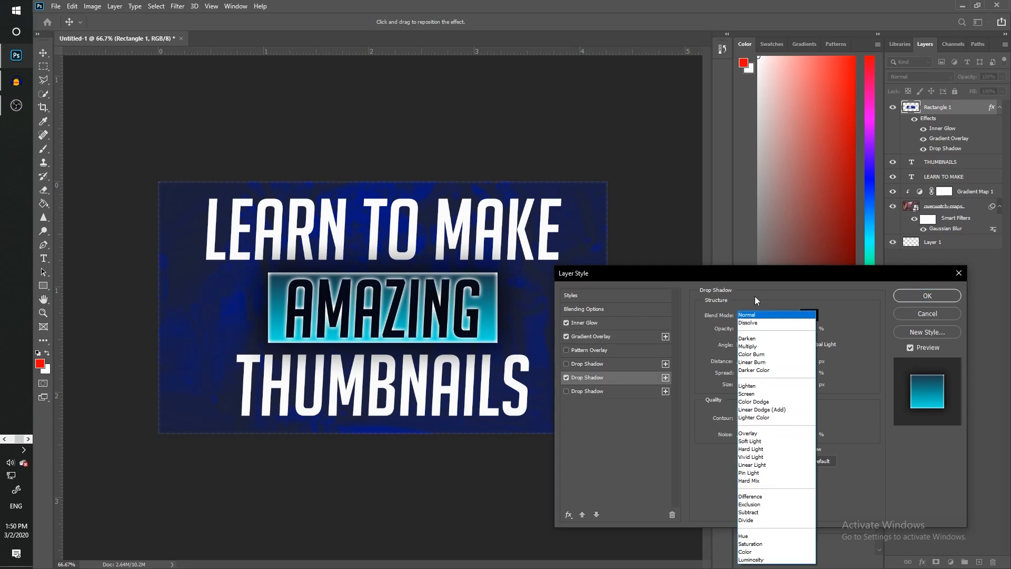
{"action": "left_click", "coordinate": [761, 315]}
{"action": "left_click_drag", "start_coordinate": [778, 330], "coordinate": [763, 330]}
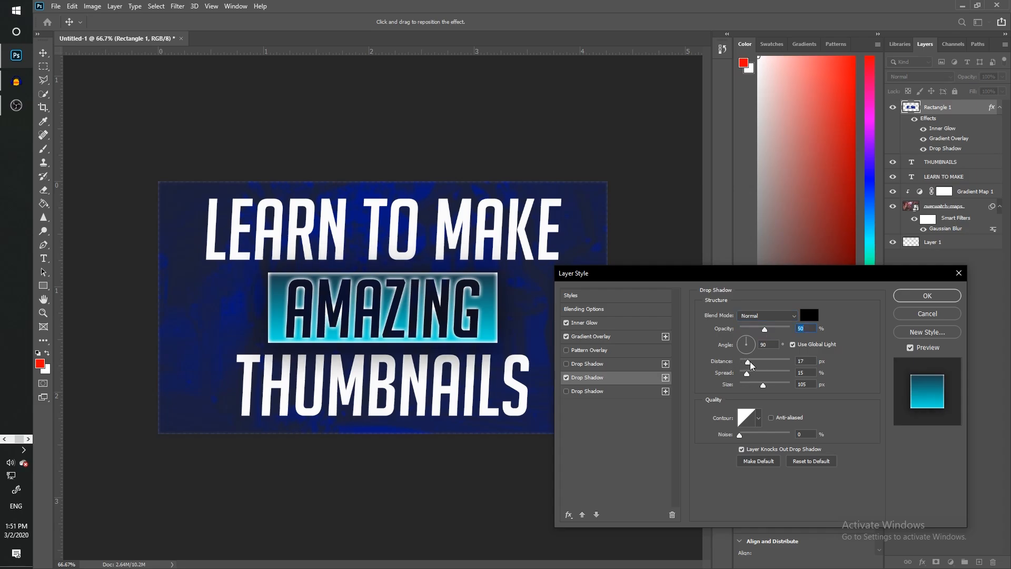
{"action": "key", "text": "Return"}
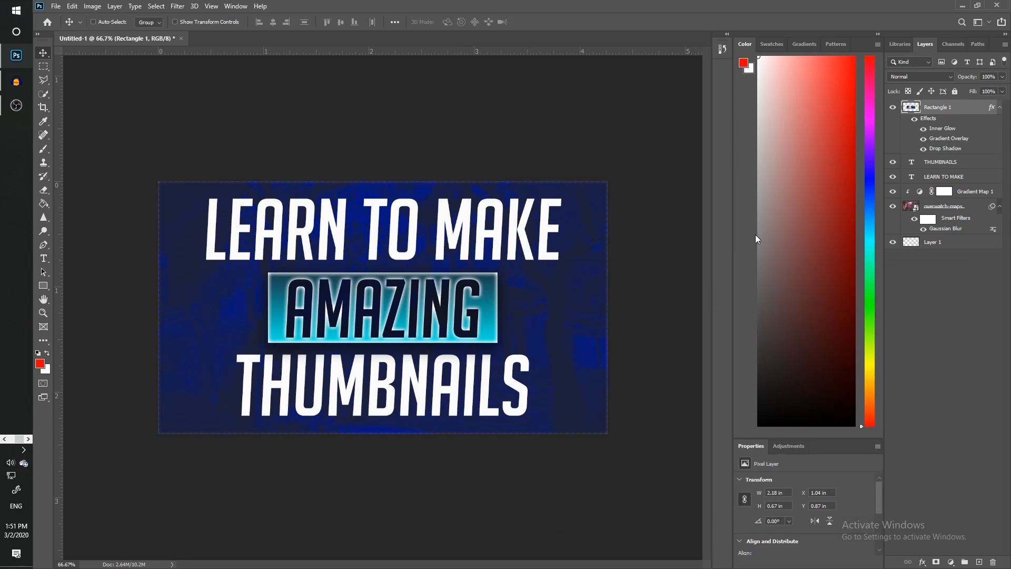
Step: Add an Inner Glow to the LEARN TO MAKE text layer
{"action": "left_click", "coordinate": [958, 181]}
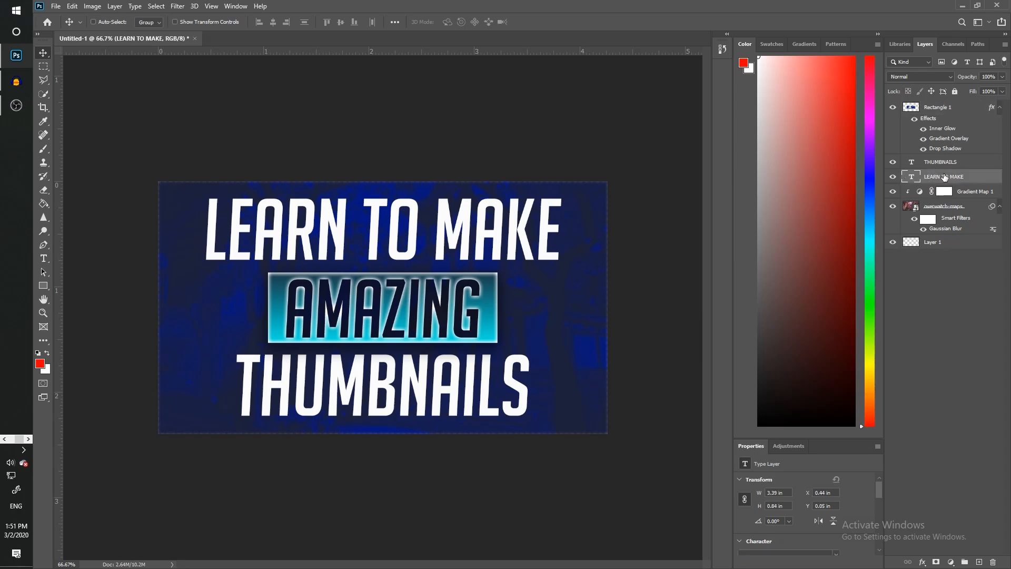
{"action": "right_click", "coordinate": [944, 177]}
{"action": "left_click", "coordinate": [869, 105]}
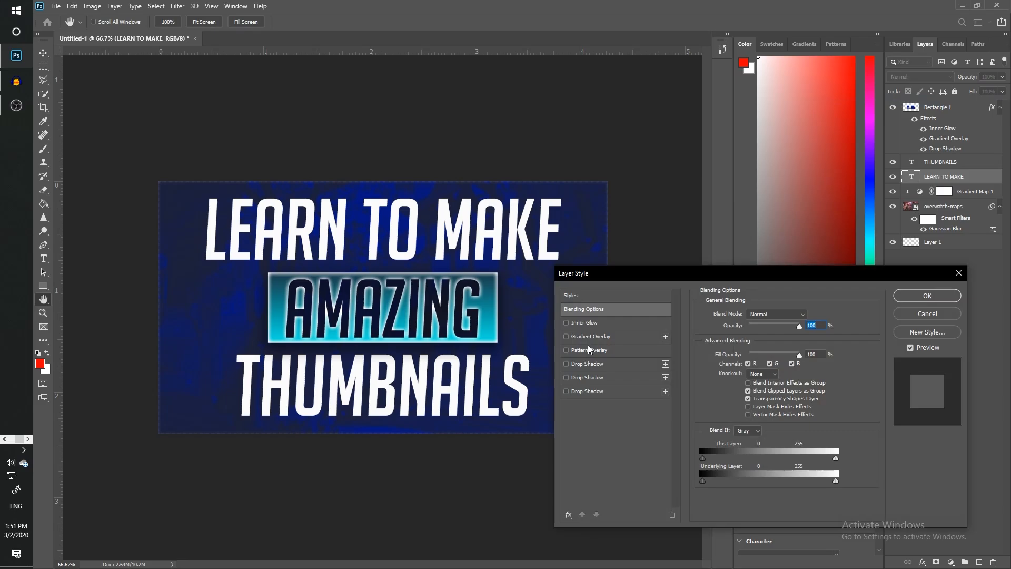
{"action": "left_click", "coordinate": [593, 327]}
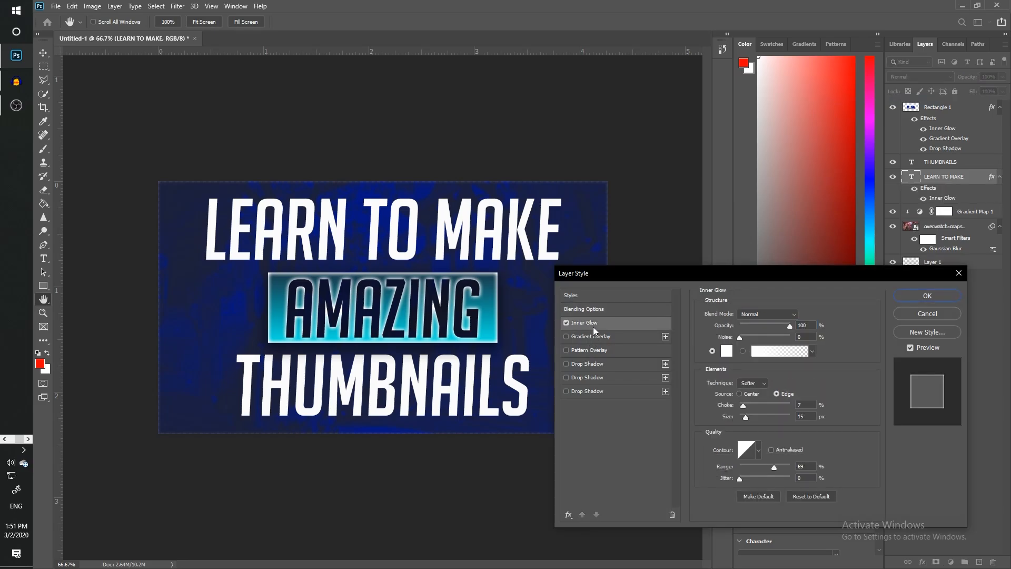
Step: Add a Gradient Overlay to the LEARN TO MAKE text from the Foreground to Background preset, changing its red stop to grey 545454
{"action": "left_click", "coordinate": [609, 336]}
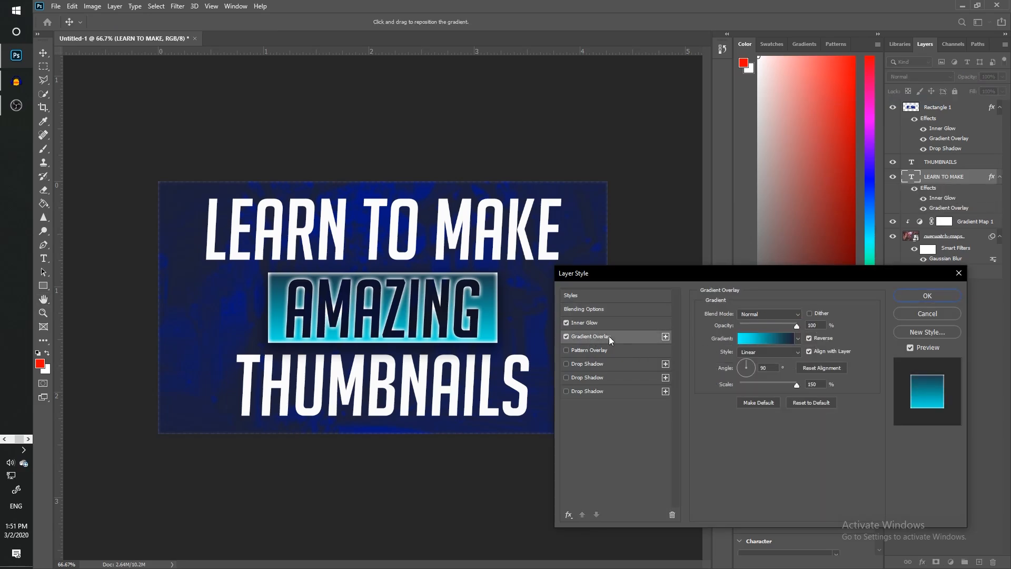
{"action": "left_click", "coordinate": [790, 336]}
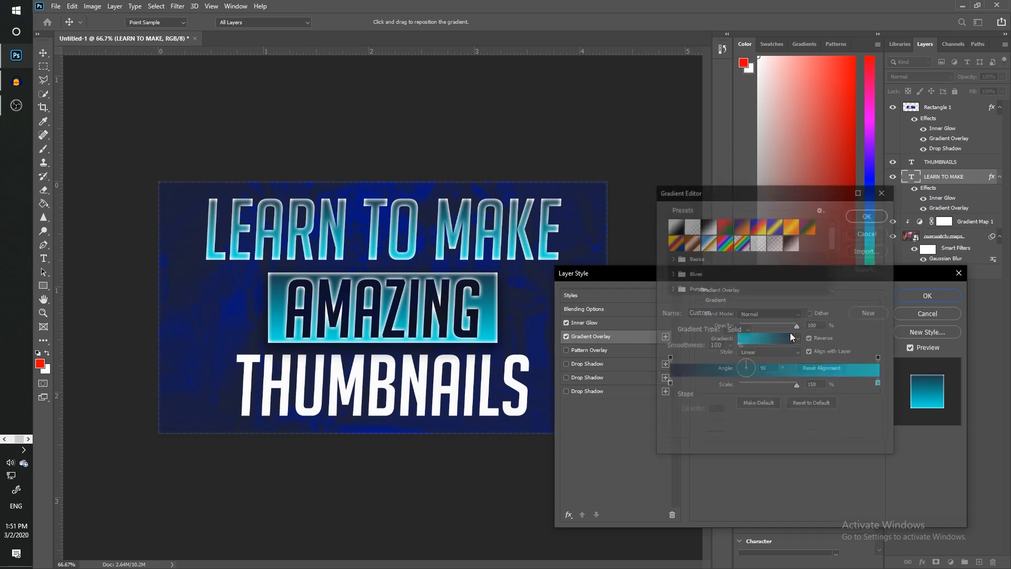
{"action": "left_click", "coordinate": [673, 224]}
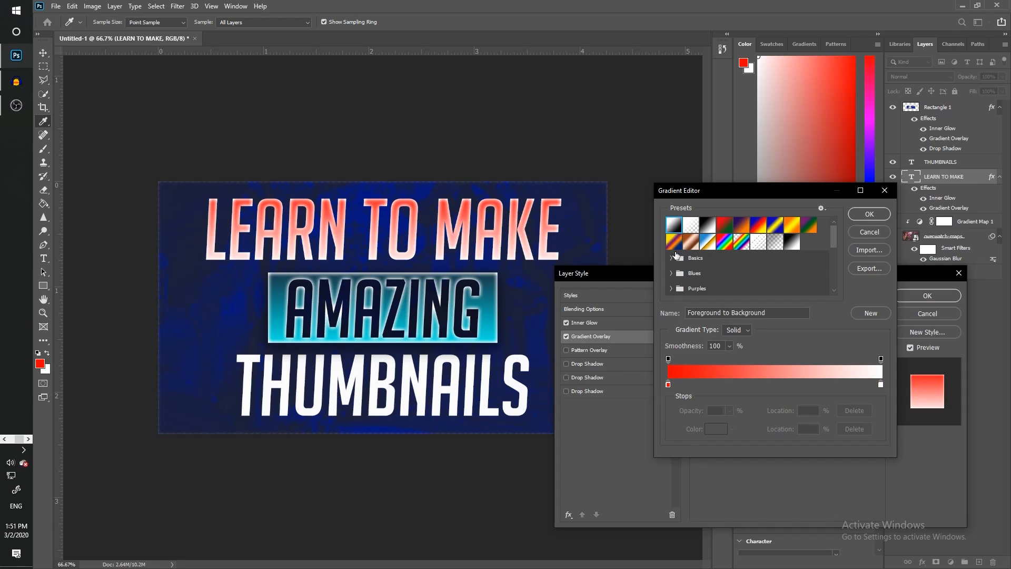
{"action": "double_click", "coordinate": [668, 384]}
{"action": "left_click_drag", "start_coordinate": [695, 267], "coordinate": [636, 267]}
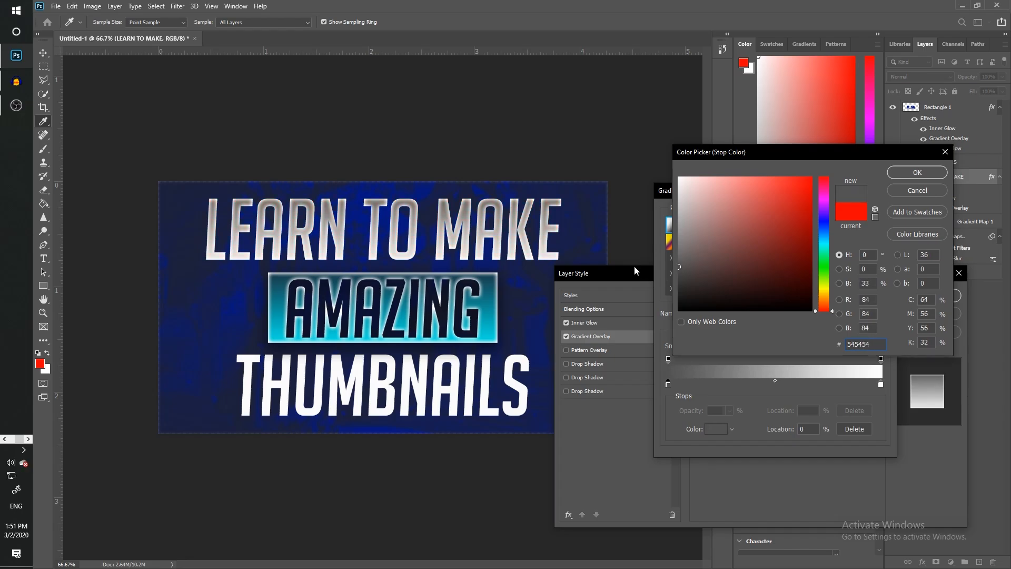
{"action": "left_click", "coordinate": [917, 172]}
Step: Rearrange the gradient stops to run from white at 0% to grey at 100%, remove the extra grey stop, and accept the gradient
{"action": "left_click", "coordinate": [812, 385]}
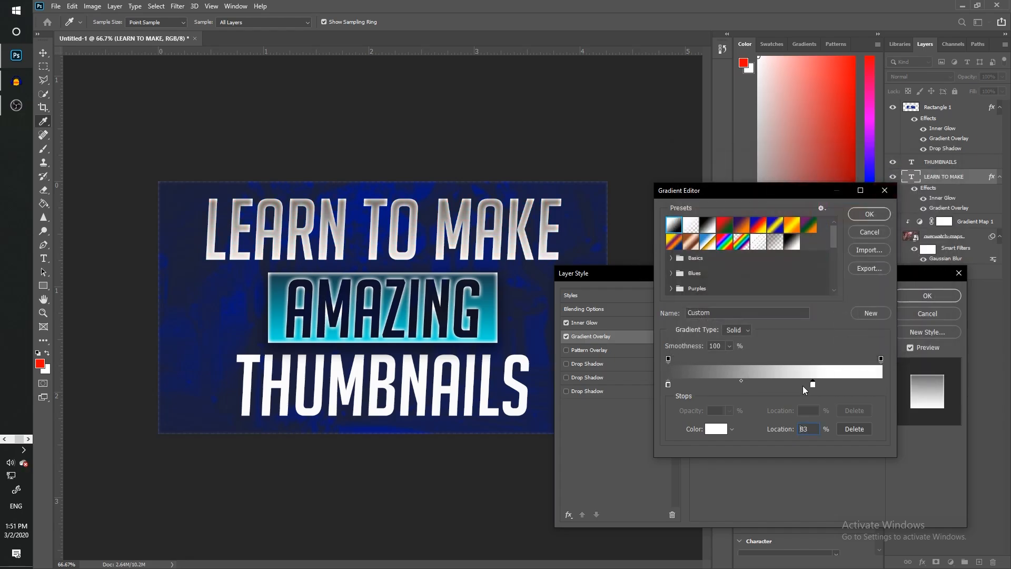
{"action": "left_click_drag", "start_coordinate": [812, 385], "coordinate": [882, 384]}
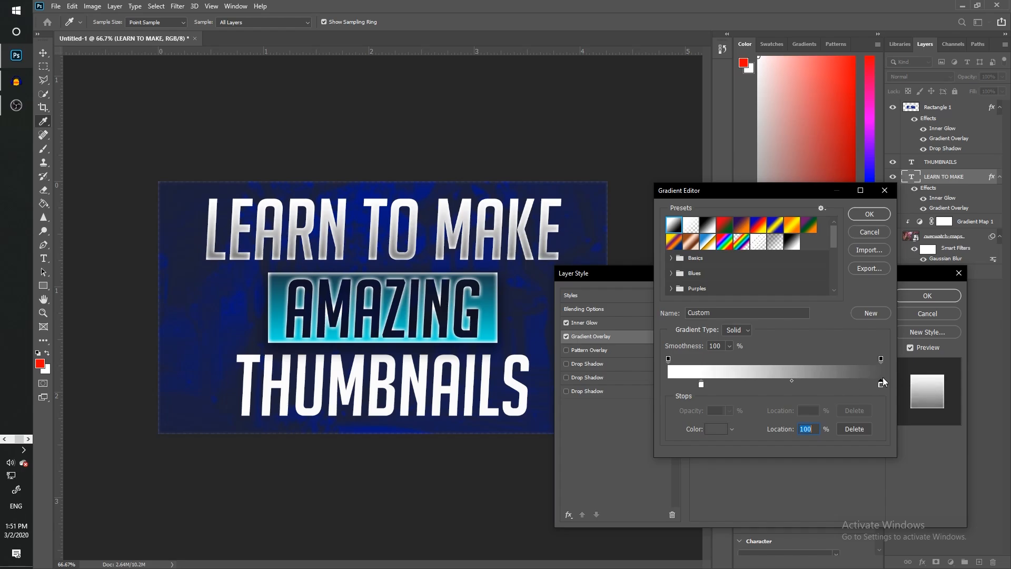
{"action": "left_click", "coordinate": [667, 385]}
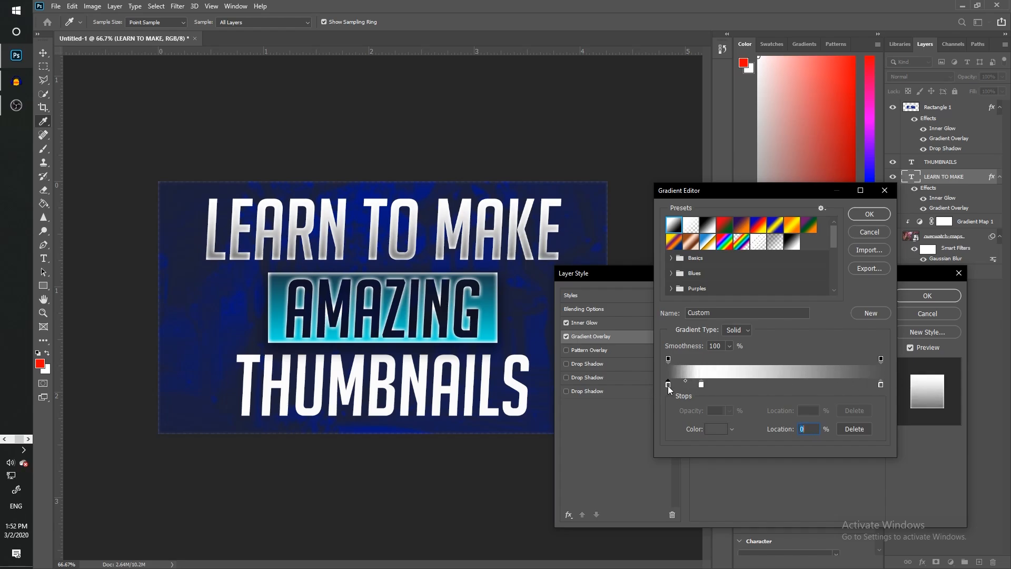
{"action": "double_click", "coordinate": [668, 385]}
{"action": "left_click", "coordinate": [939, 190]}
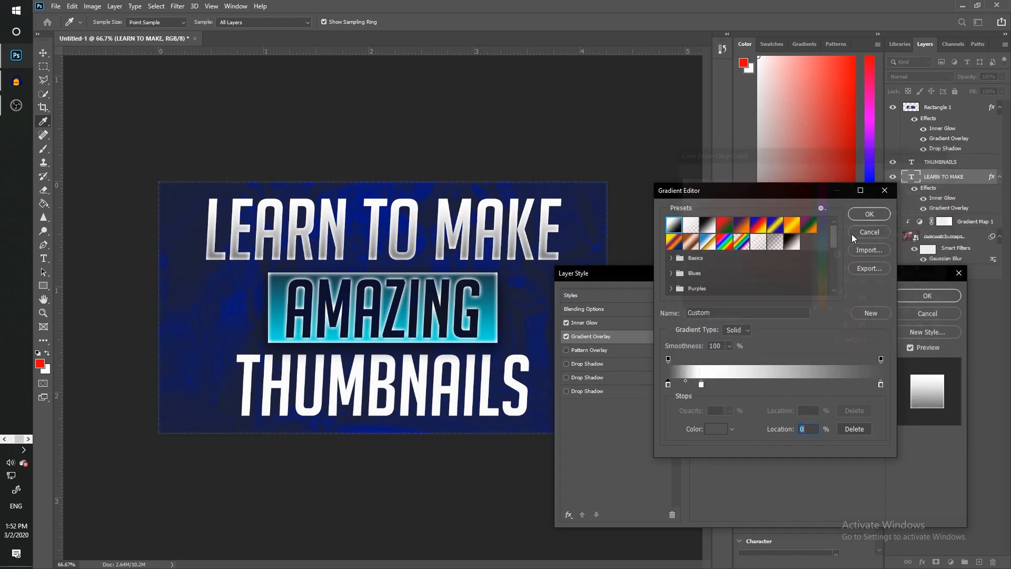
{"action": "left_click_drag", "start_coordinate": [668, 386], "coordinate": [668, 421]}
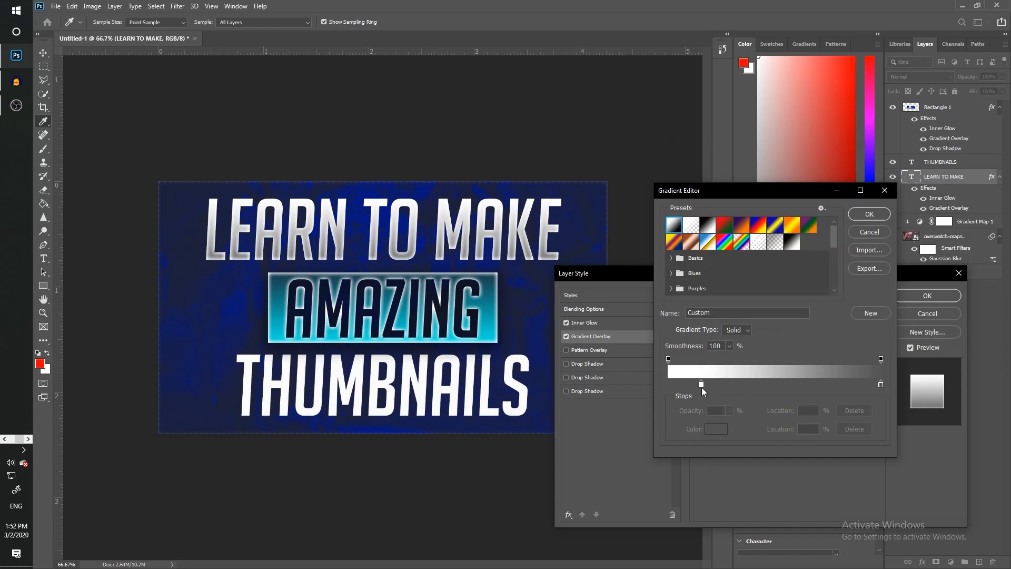
{"action": "left_click_drag", "start_coordinate": [702, 385], "coordinate": [653, 386]}
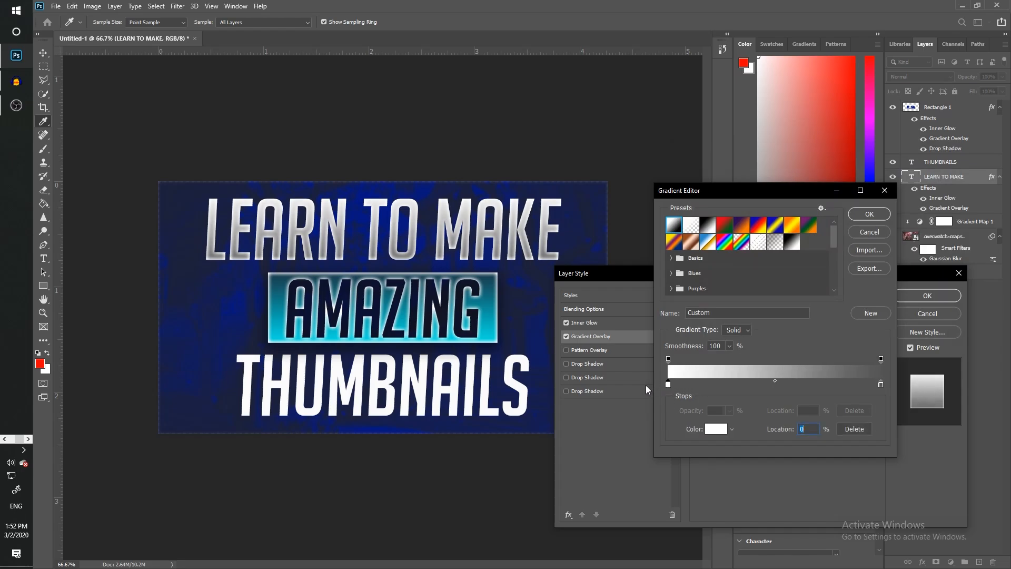
{"action": "left_click", "coordinate": [862, 214]}
Step: Set the LEARN TO MAKE inner glow to blend mode Normal with a choke of about 33%
{"action": "left_click", "coordinate": [604, 323]}
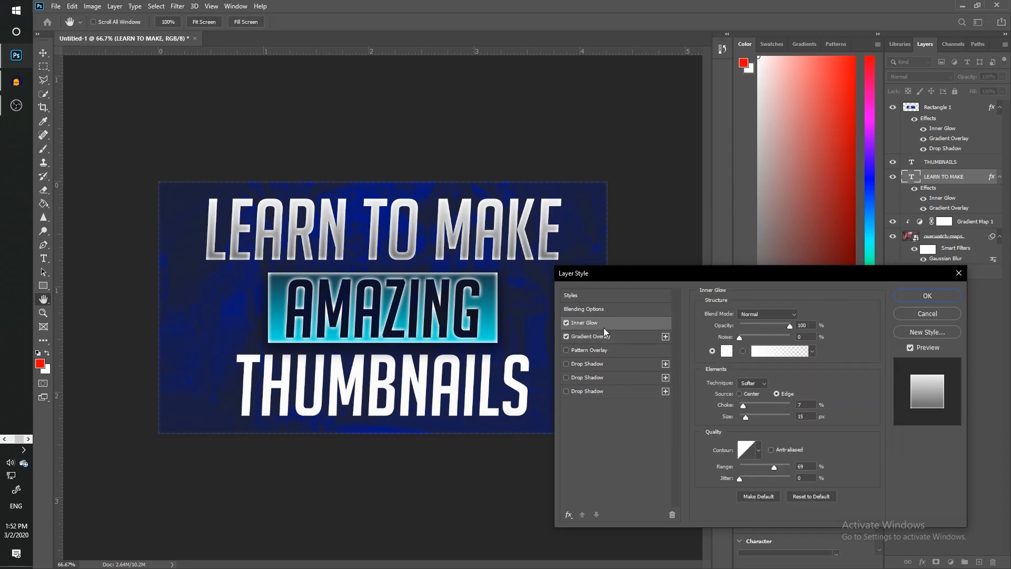
{"action": "left_click", "coordinate": [766, 313]}
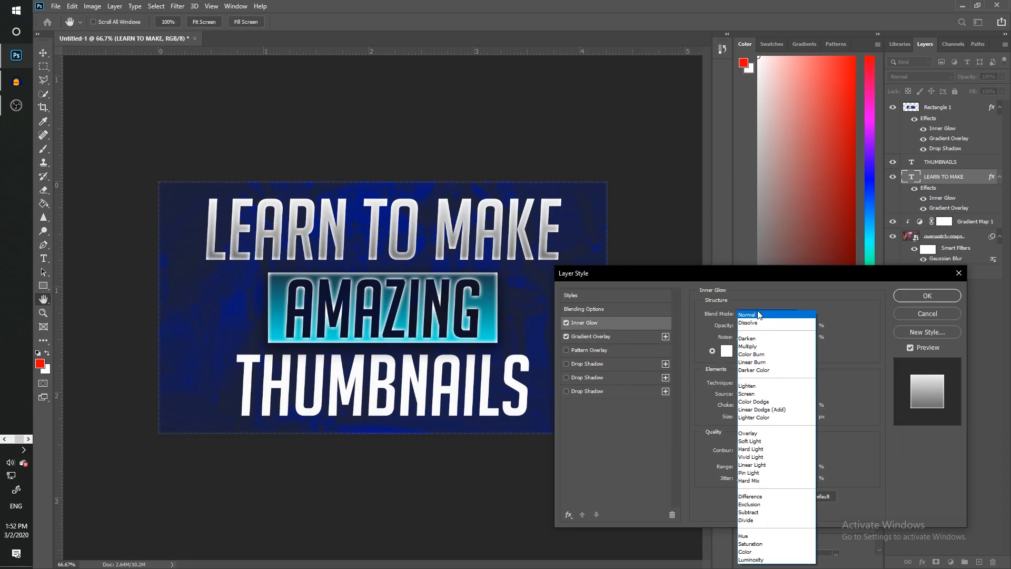
{"action": "left_click", "coordinate": [758, 315]}
{"action": "left_click_drag", "start_coordinate": [743, 405], "coordinate": [756, 405]}
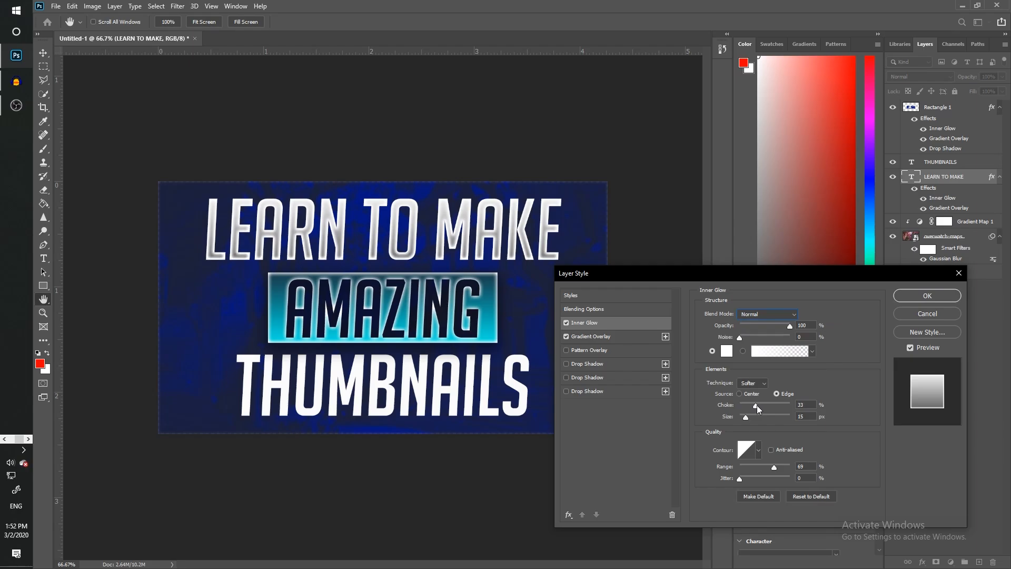
{"action": "left_click", "coordinate": [758, 405]}
Step: Add a Drop Shadow to LEARN TO MAKE with blend mode Normal, 50% opacity and about 24 px size, and apply the layer style
{"action": "left_click", "coordinate": [585, 363]}
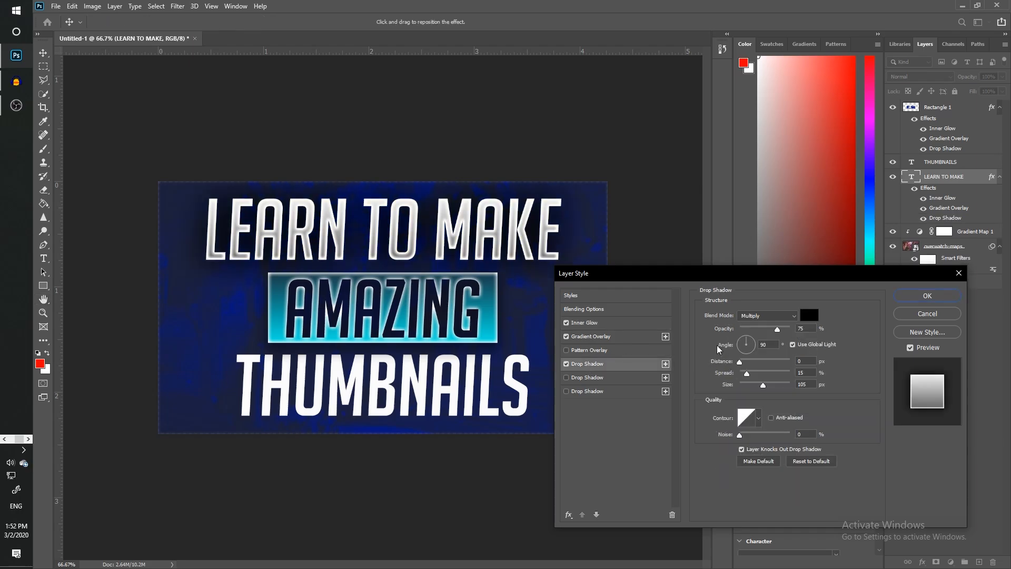
{"action": "left_click", "coordinate": [758, 316]}
{"action": "left_click", "coordinate": [749, 317]}
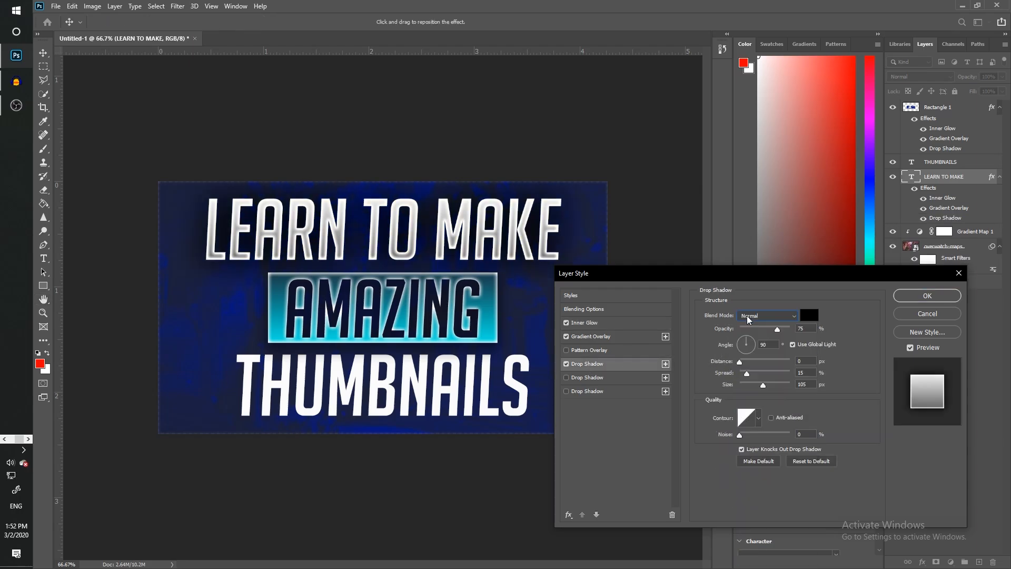
{"action": "left_click_drag", "start_coordinate": [782, 336], "coordinate": [766, 333]}
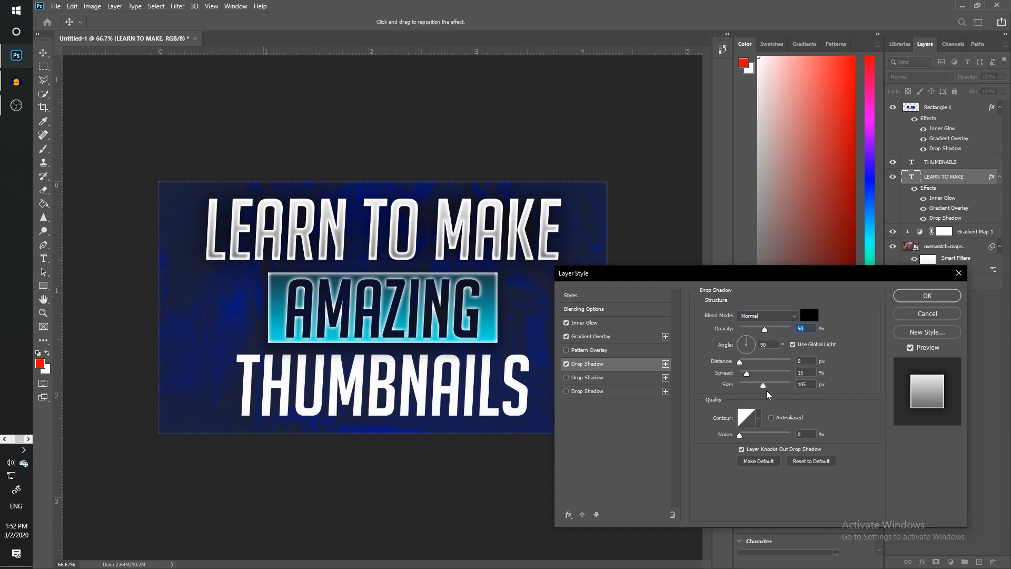
{"action": "left_click_drag", "start_coordinate": [765, 388], "coordinate": [753, 388]}
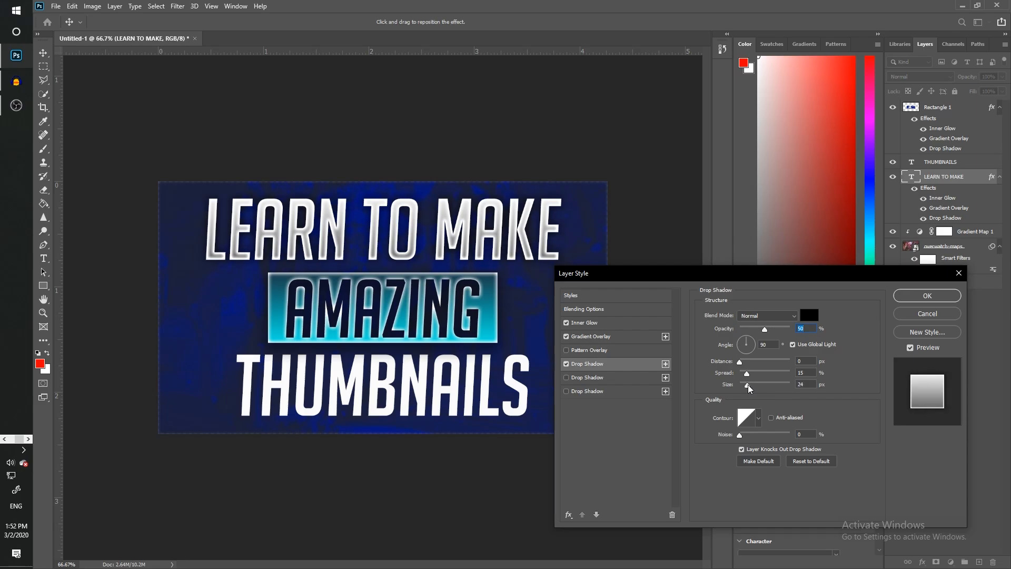
{"action": "left_click", "coordinate": [930, 296]}
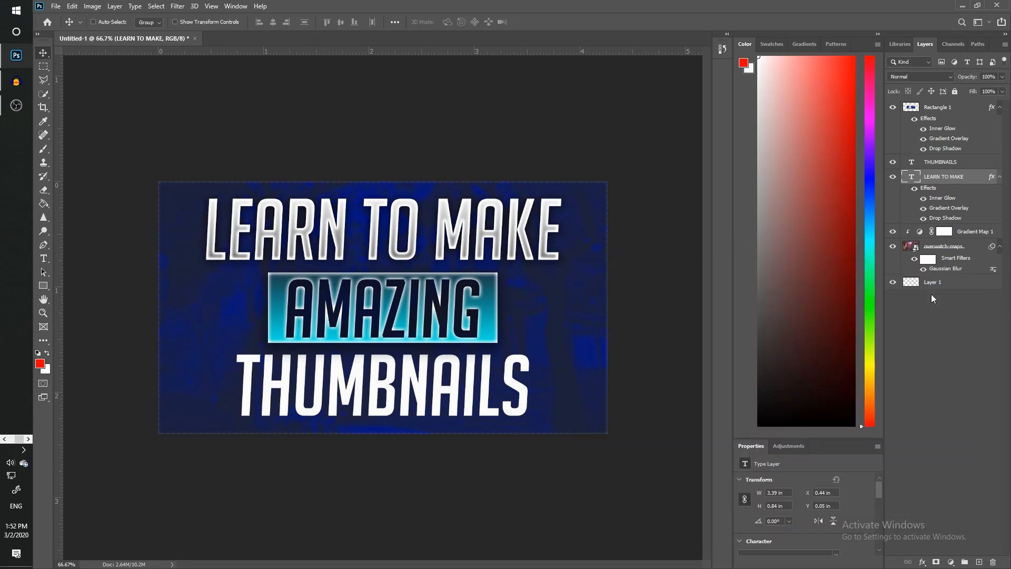
Step: Copy the LEARN TO MAKE layer style onto the THUMBNAILS text layer and nudge the THUMBNAILS text slightly down
{"action": "right_click", "coordinate": [938, 179]}
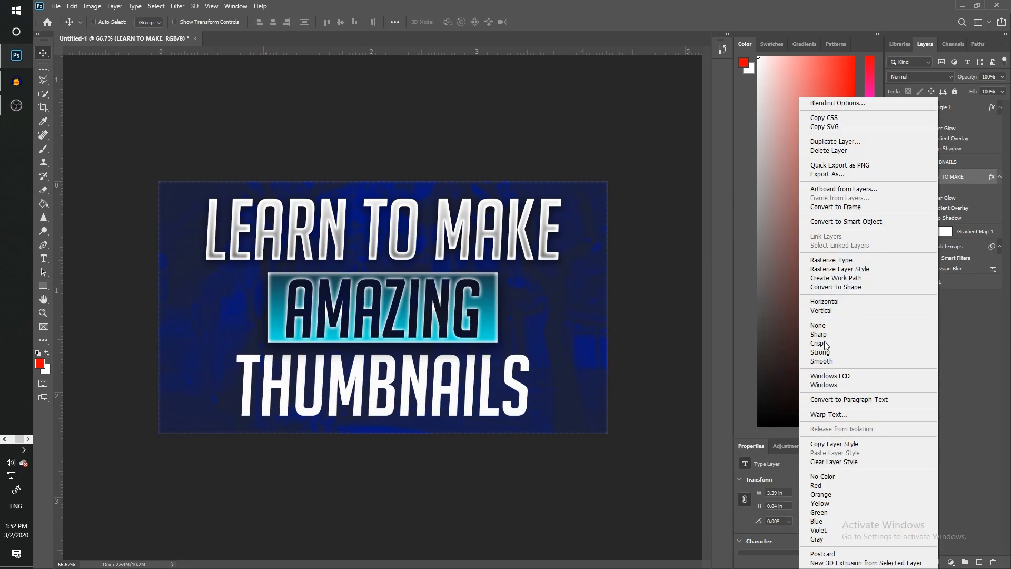
{"action": "left_click", "coordinate": [834, 443]}
{"action": "right_click", "coordinate": [939, 162]}
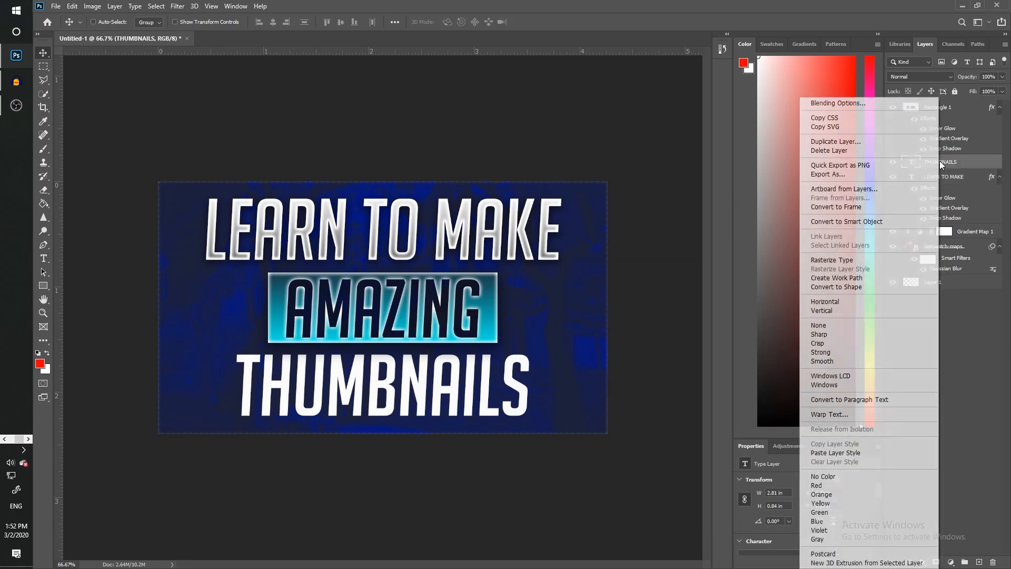
{"action": "left_click", "coordinate": [838, 453]}
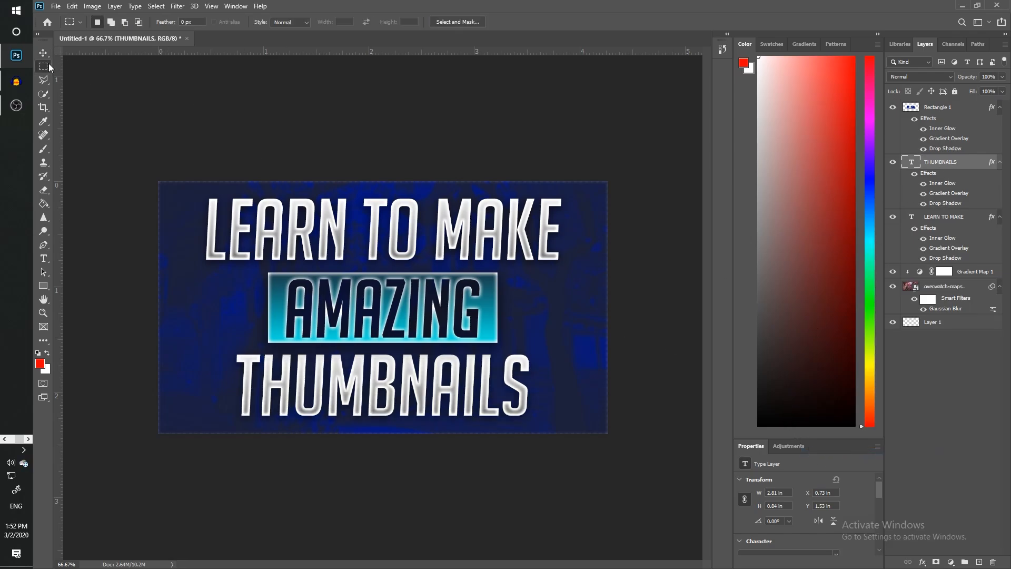
{"action": "left_click_drag", "start_coordinate": [359, 386], "coordinate": [382, 375]}
Step: Open the recent file Craphix_Studios_Personal_Pack.psd and copy its Color Corrections group into the Untitled-1 thumbnail document
{"action": "left_click", "coordinate": [56, 6]}
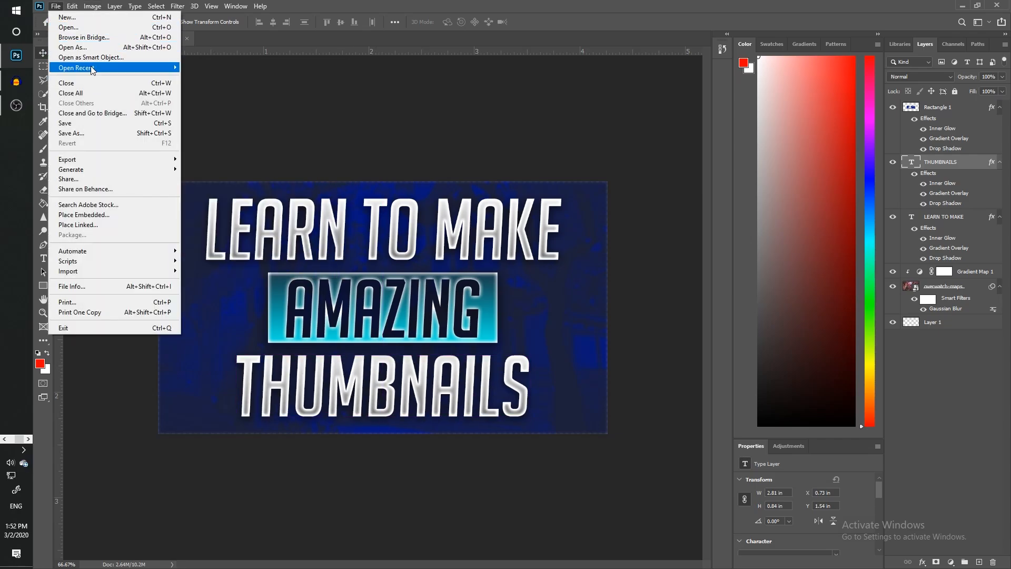
{"action": "mouse_move", "coordinate": [139, 68]}
{"action": "left_click", "coordinate": [238, 77]}
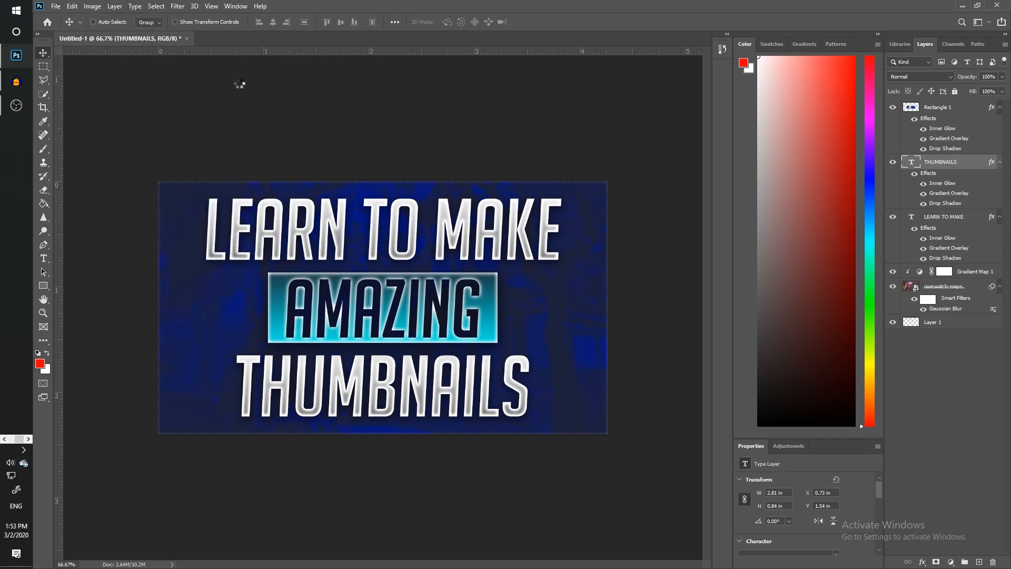
{"action": "left_click", "coordinate": [905, 228]}
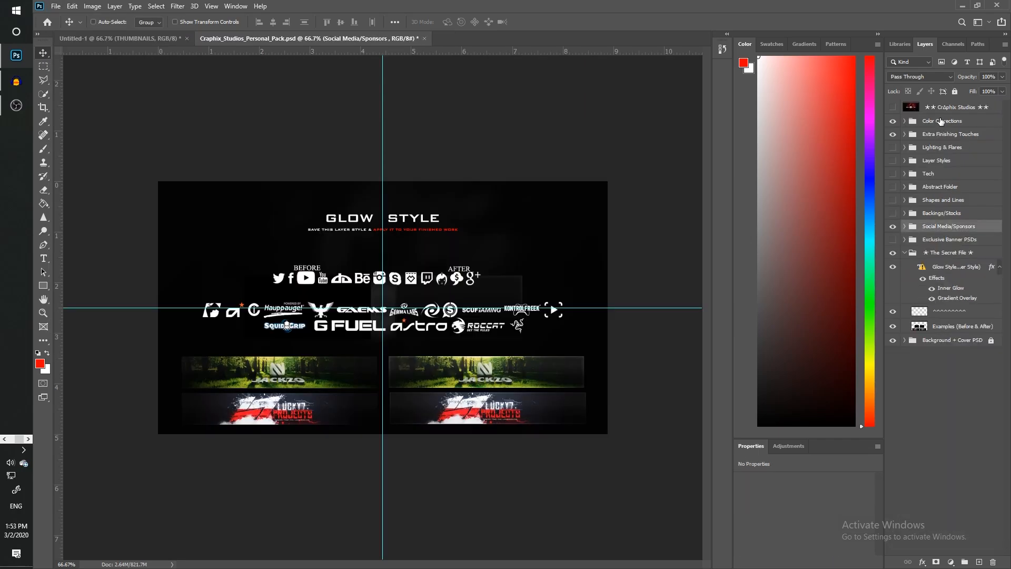
{"action": "left_click", "coordinate": [941, 121]}
{"action": "left_click_drag", "start_coordinate": [940, 128], "coordinate": [616, 232]}
Step: Move the Craphix's Personal CC group out of Color Corrections, delete the remaining group, and make Craphix's Personal CC visible
{"action": "left_click_drag", "start_coordinate": [955, 161], "coordinate": [942, 101]}
{"action": "left_click", "coordinate": [904, 106]}
{"action": "left_click", "coordinate": [948, 121]}
{"action": "key", "text": "Delete"}
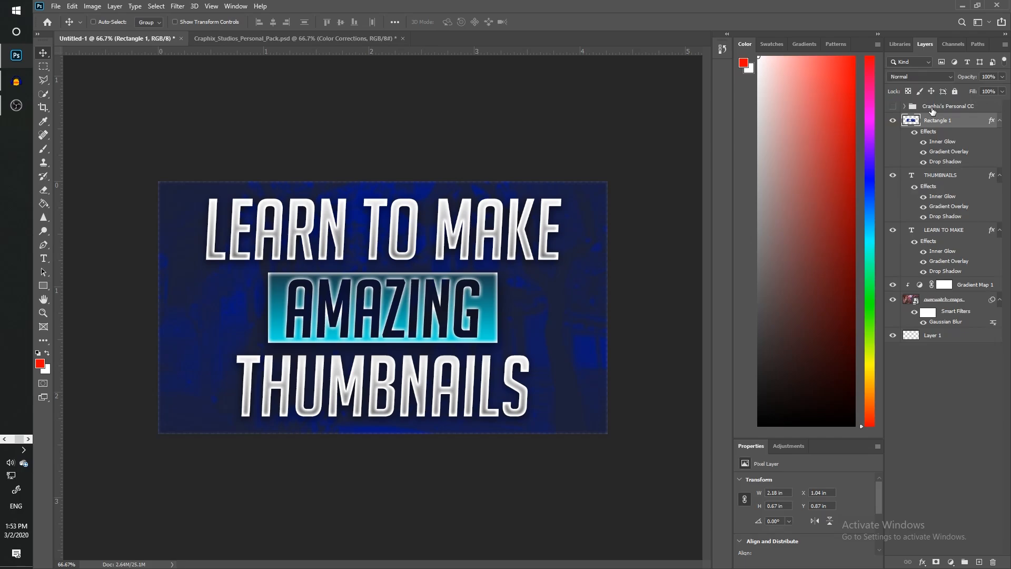
{"action": "left_click", "coordinate": [934, 107]}
{"action": "left_click", "coordinate": [893, 107]}
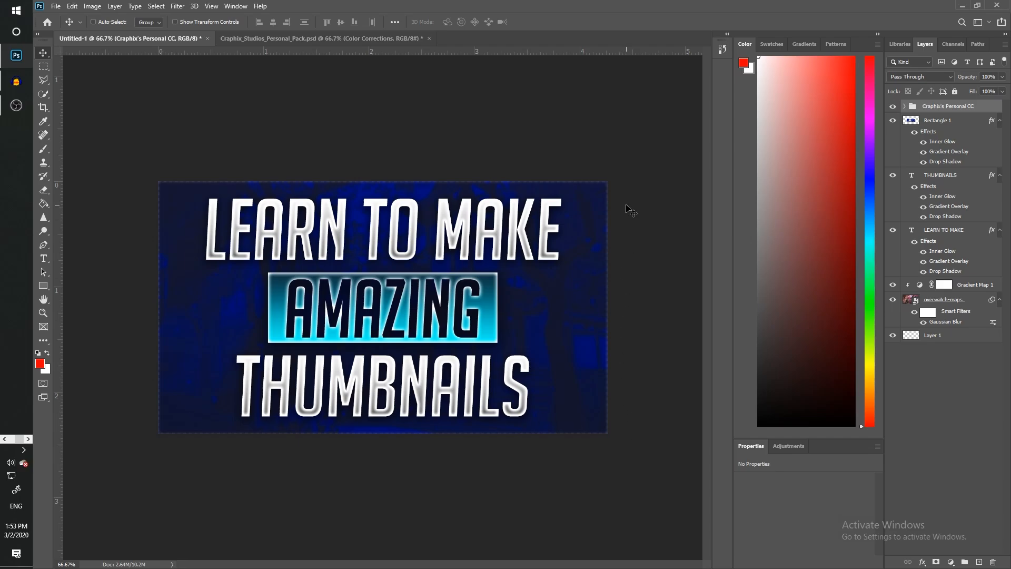
Step: Copy the Extra Finishing Touches group from Craphix_Studios_Personal_Pack.psd into the thumbnail, place it below Craphix's Personal CC, and expand it
{"action": "left_click", "coordinate": [350, 39]}
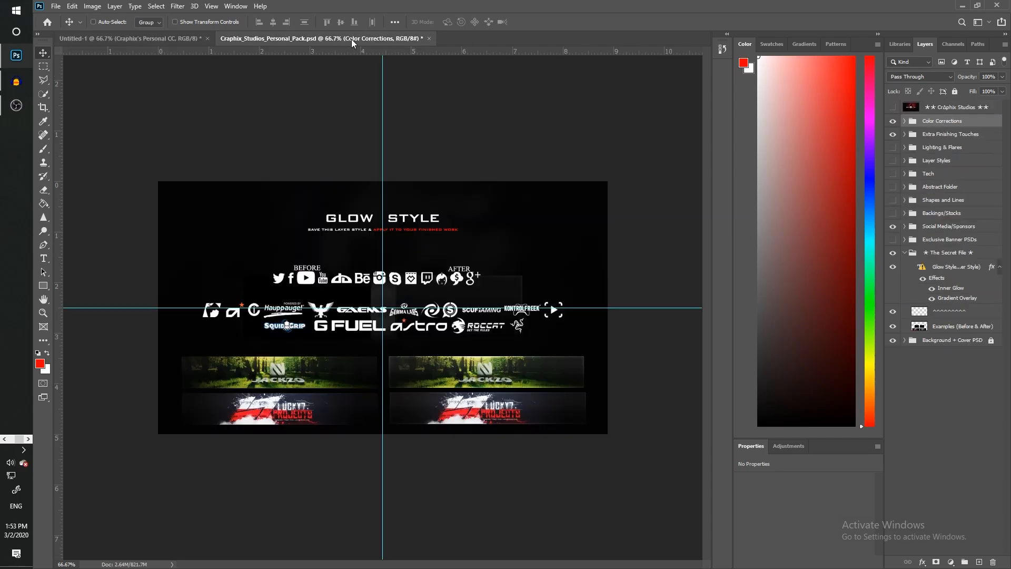
{"action": "left_click", "coordinate": [937, 135]}
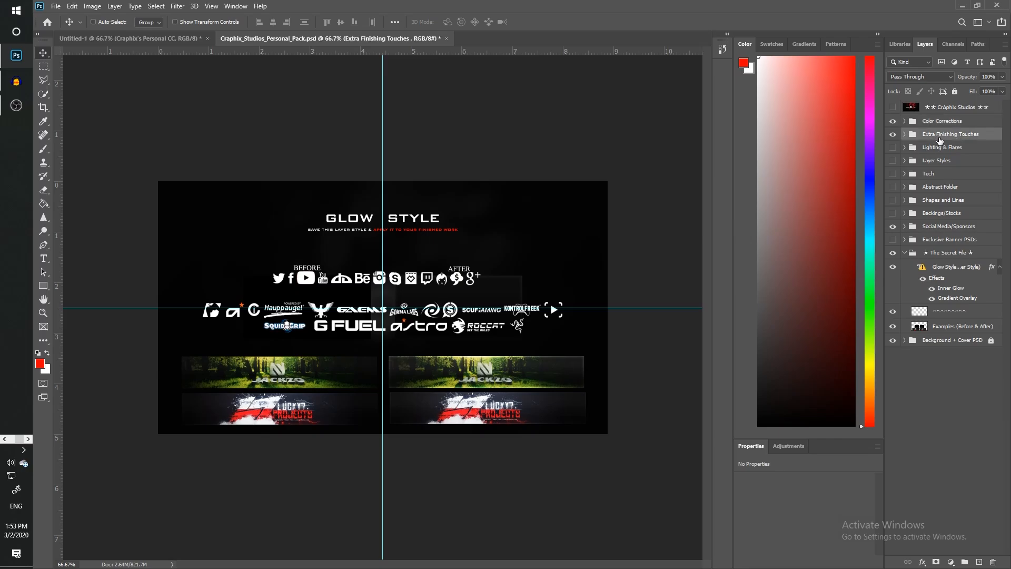
{"action": "left_click_drag", "start_coordinate": [943, 136], "coordinate": [639, 212]}
{"action": "left_click_drag", "start_coordinate": [958, 108], "coordinate": [908, 122]}
{"action": "left_click", "coordinate": [904, 107]}
{"action": "left_click", "coordinate": [905, 120]}
{"action": "left_click", "coordinate": [906, 120]}
Step: Show the Best Sparkles layer and place a duplicate of it over the left part of the thumbnail
{"action": "left_click", "coordinate": [945, 136]}
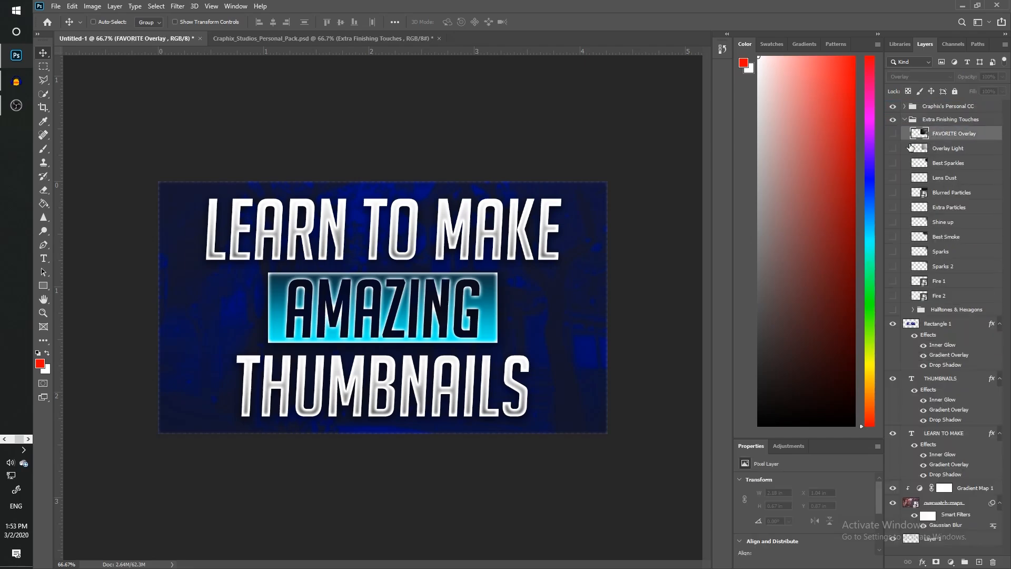
{"action": "left_click", "coordinate": [963, 153]}
{"action": "left_click", "coordinate": [953, 168]}
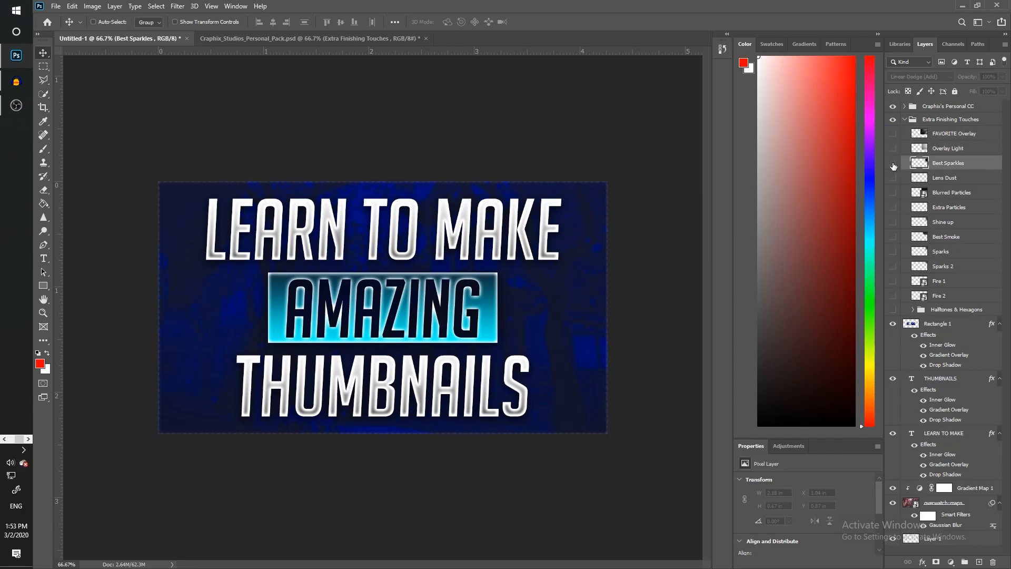
{"action": "left_click", "coordinate": [893, 163]}
{"action": "left_click_drag", "start_coordinate": [563, 240], "coordinate": [249, 328]}
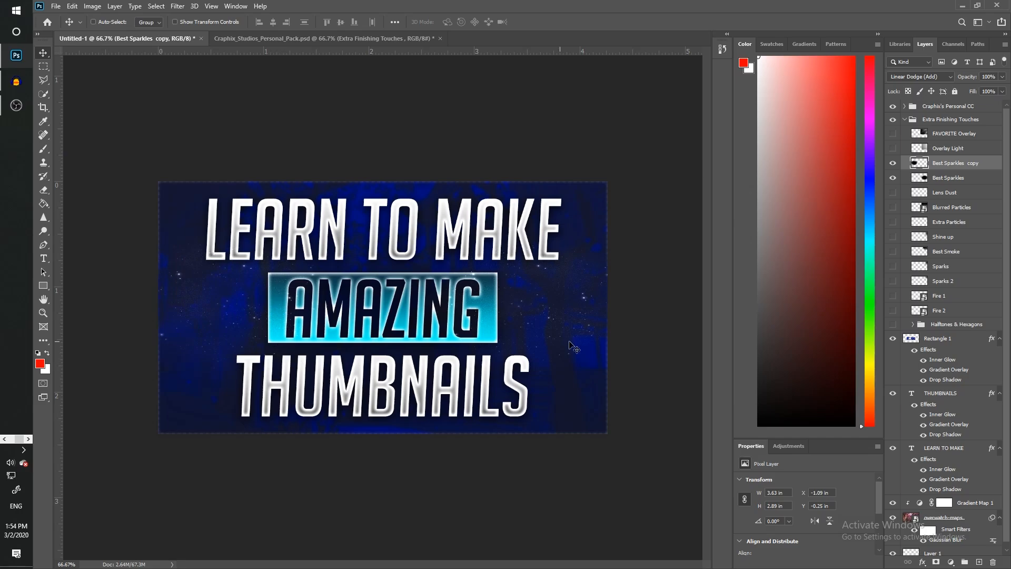
Step: Select the Lens Dust layer in the Extra Finishing Touches group
{"action": "left_click", "coordinate": [968, 182]}
{"action": "left_click", "coordinate": [952, 195]}
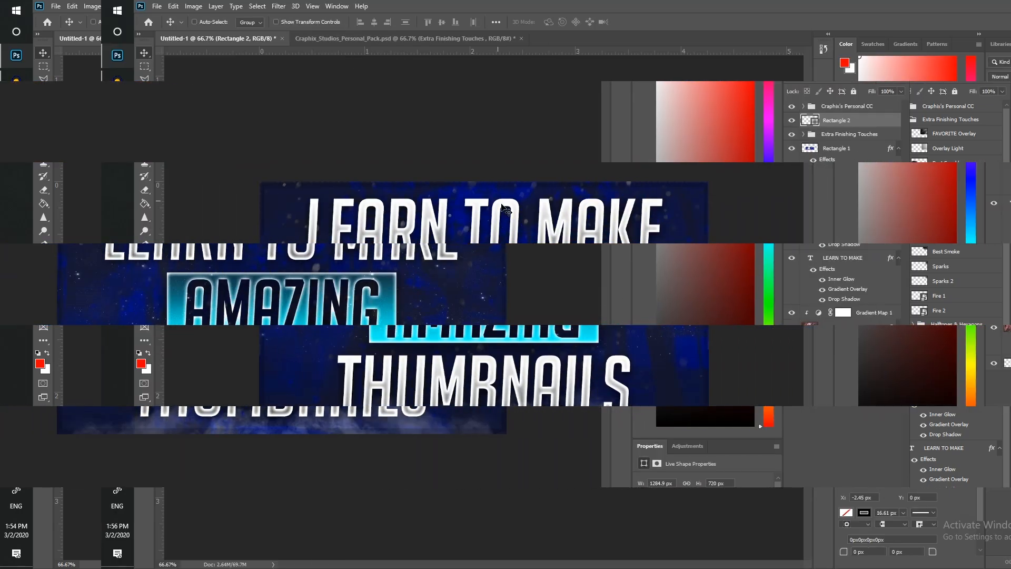